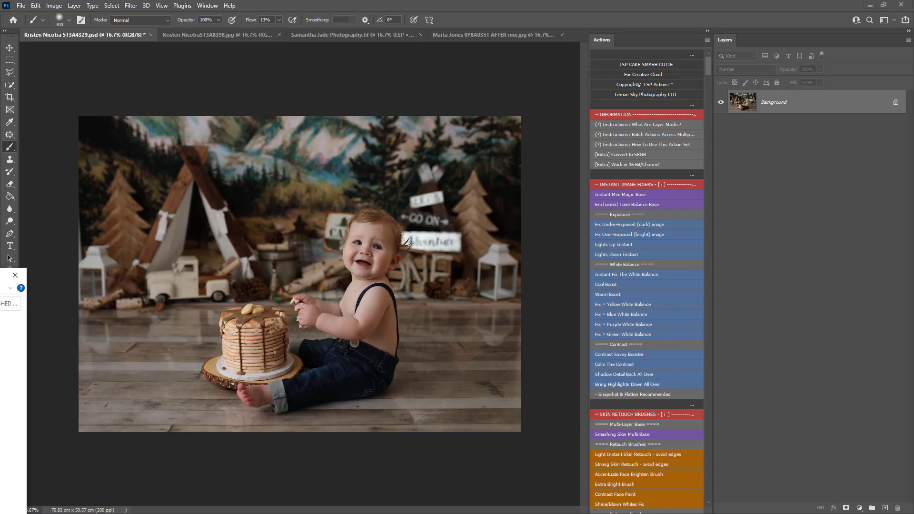
# - Switch to File Explorer showing the FINISHED DOWNLOADS folder of the cake smash files
pyautogui.hotkey('alt', 'Tab')
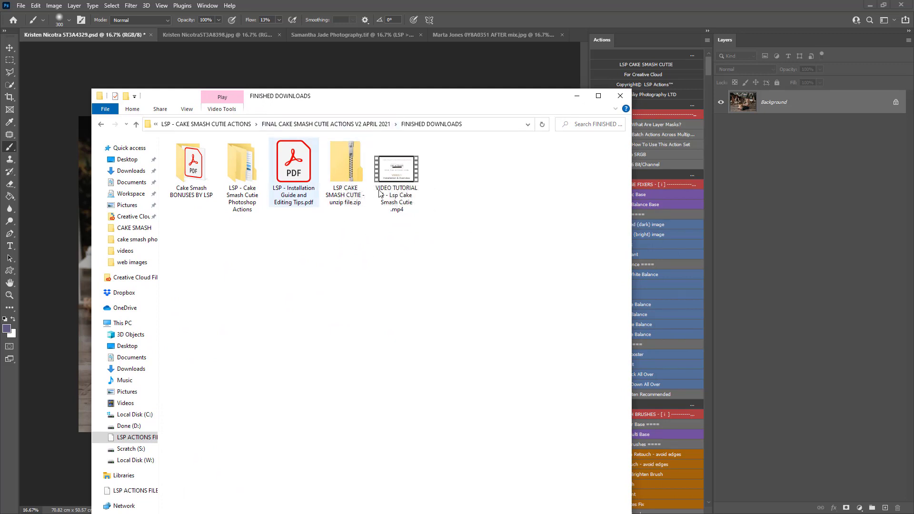
# - Open the Cake Smash BONUSES BY LSP > LSP - STRING LIGHTS Brush and Action folder
pyautogui.rightClick(346, 173)
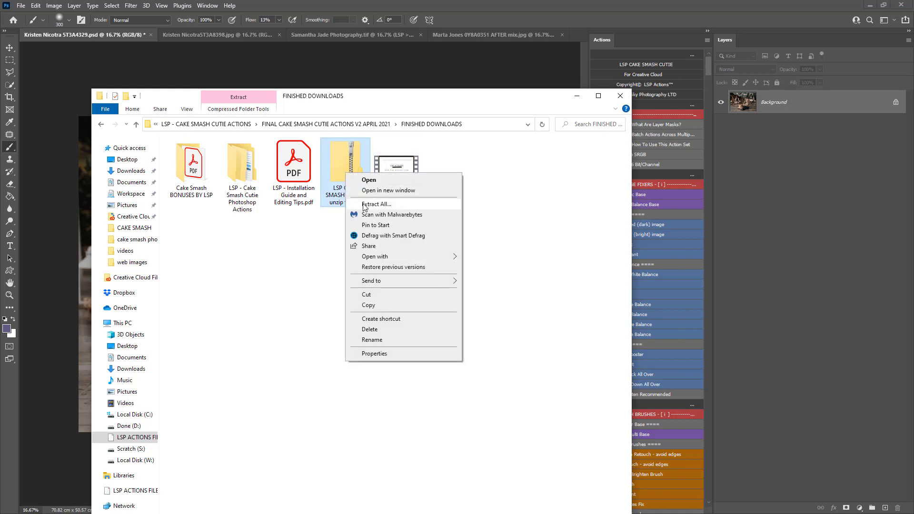
pyautogui.click(376, 204)
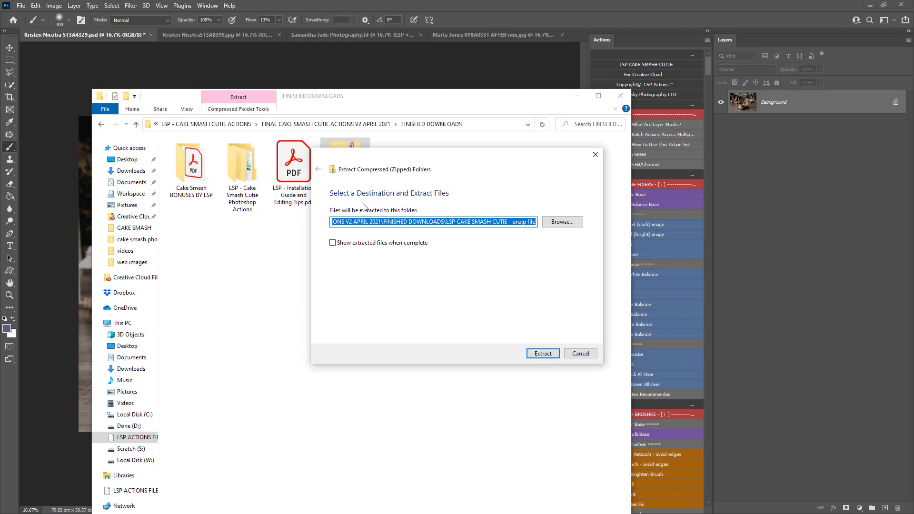
pyautogui.click(570, 356)
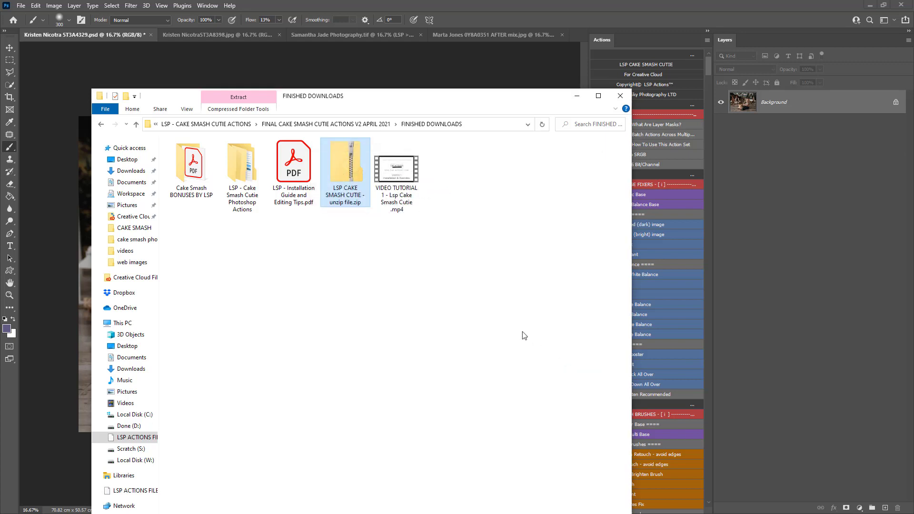
pyautogui.click(246, 191)
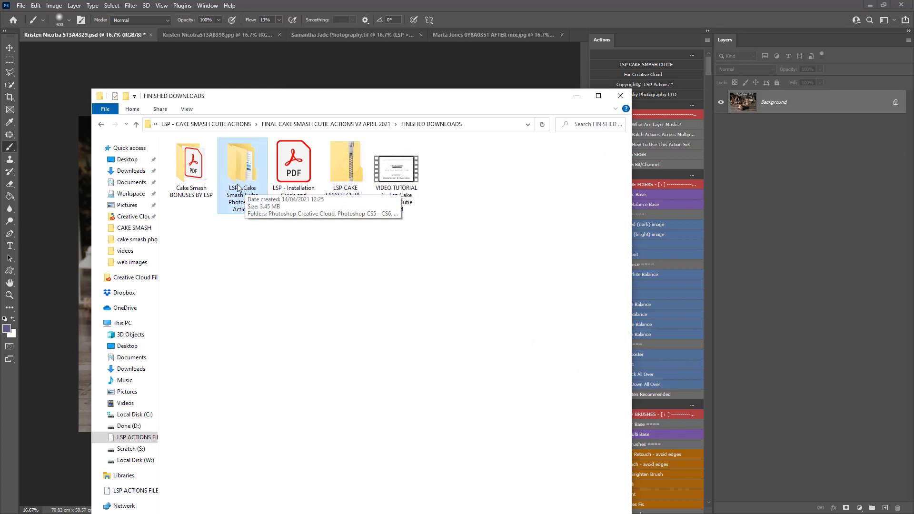
pyautogui.doubleClick(194, 173)
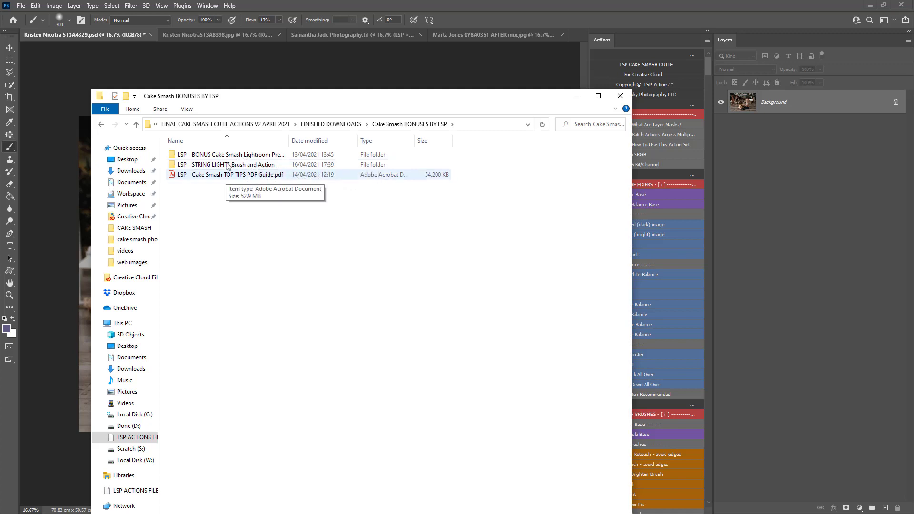
pyautogui.doubleClick(225, 165)
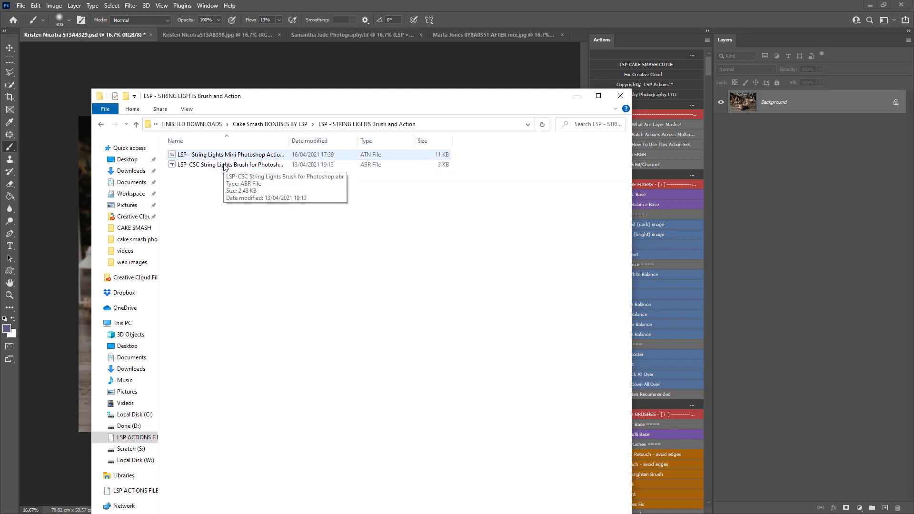
# - Set the folder view to Extra large icons
pyautogui.rightClick(238, 185)
pyautogui.moveTo(336, 197)
pyautogui.click(376, 193)
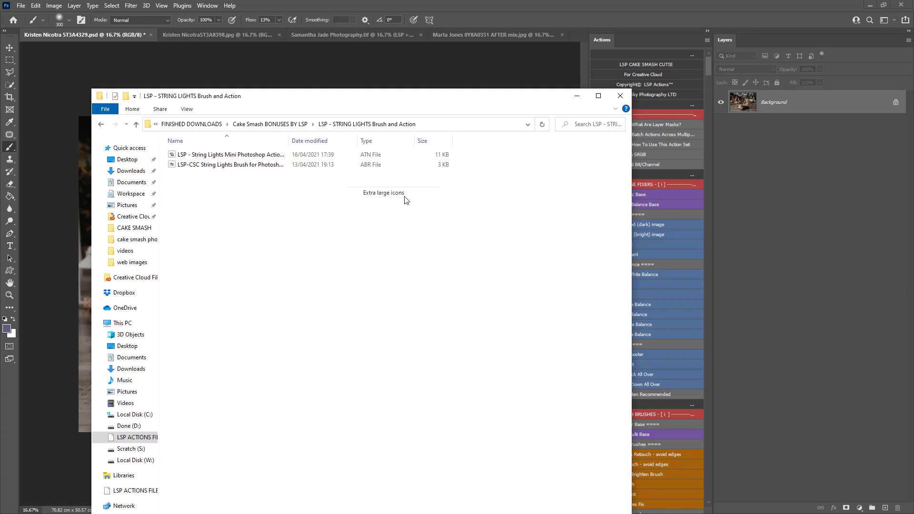
# - Select both the string lights .atn action and .abr brush files and load them into Photoshop
pyautogui.click(232, 224)
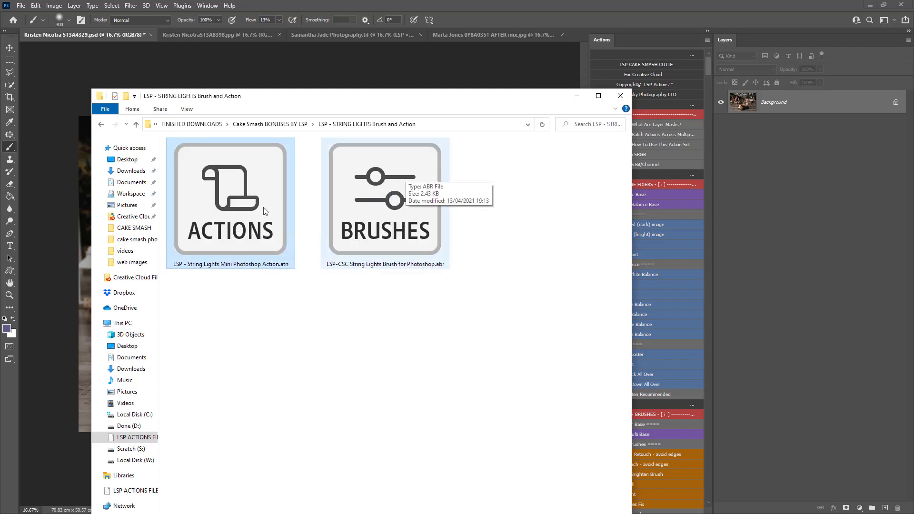
pyautogui.moveTo(455, 104); pyautogui.dragTo(429, 128)
pyautogui.keyDown('ctrl'); pyautogui.click(363, 206); pyautogui.keyUp('ctrl')
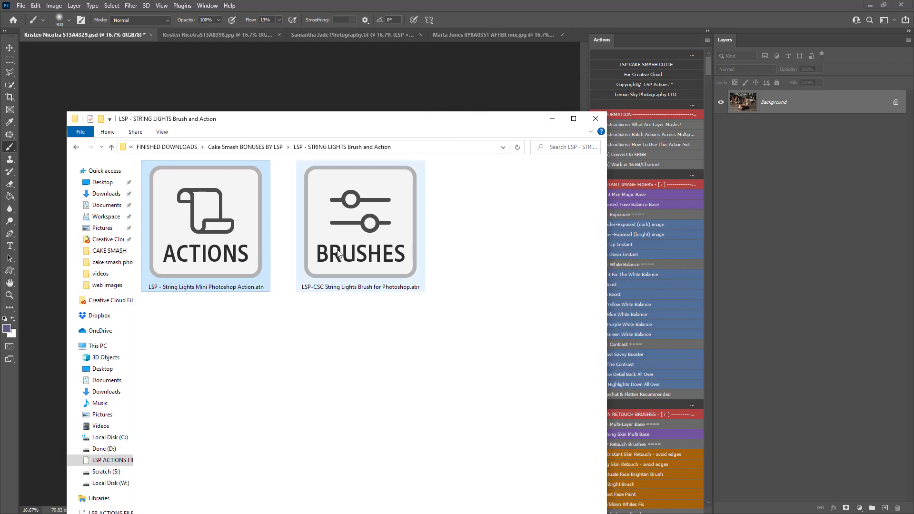
pyautogui.doubleClick(230, 223)
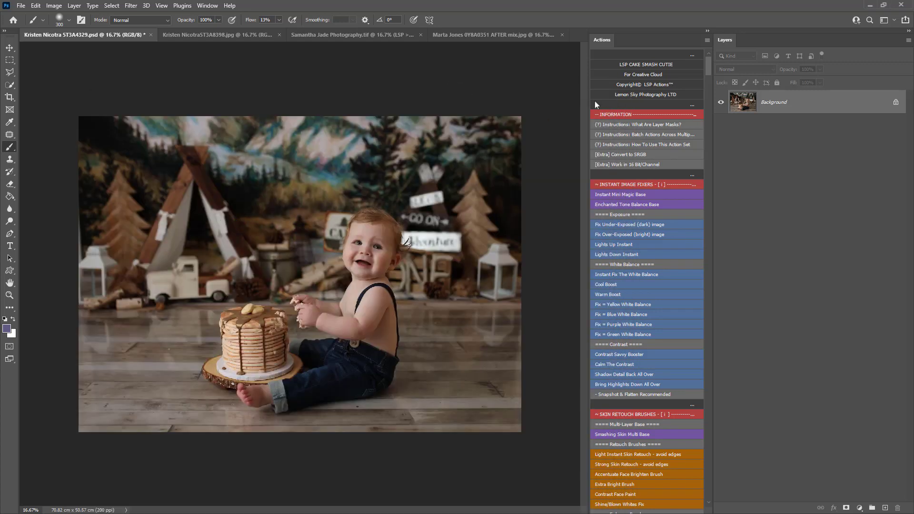
# - Load the String Lights .abr brush file into Photoshop from the Explorer window
pyautogui.moveTo(708, 62)
pyautogui.mouseDown()
pyautogui.moveTo(713, 502)
pyautogui.moveTo(702, 55)
pyautogui.mouseUp()
pyautogui.hotkey('alt', 'Tab')
pyautogui.doubleClick(344, 250)
# - Confirm the LSP-CSC String Lights brush set appears in the canvas brush picker
pyautogui.rightClick(336, 184)
pyautogui.moveTo(448, 298); pyautogui.dragTo(448, 387)
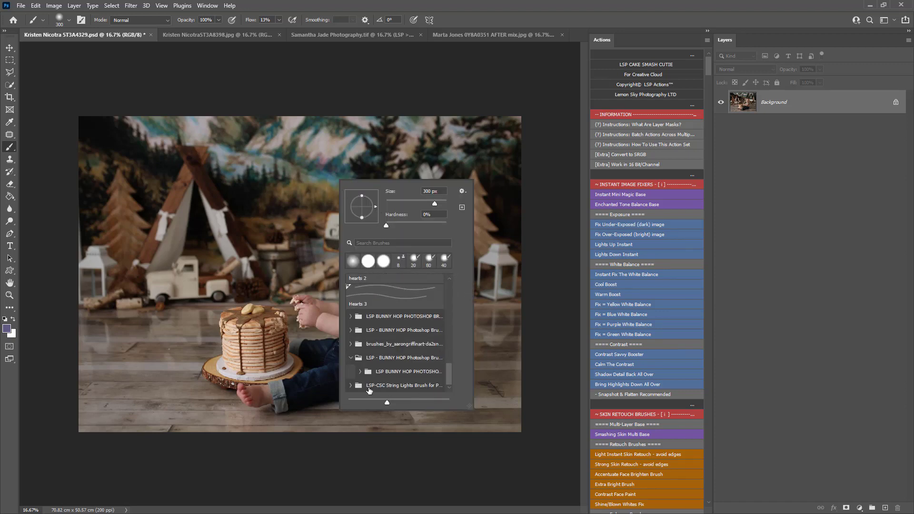
pyautogui.click(351, 384)
pyautogui.moveTo(448, 371); pyautogui.dragTo(447, 377)
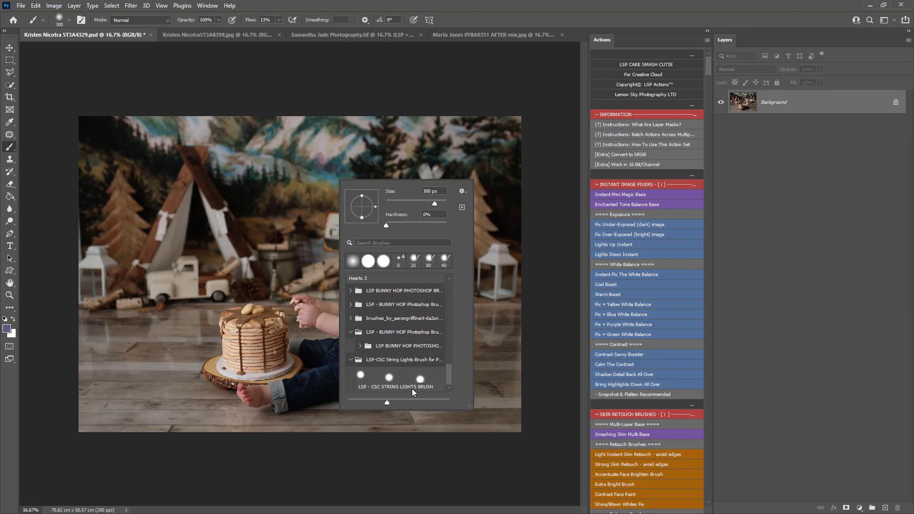
pyautogui.click(550, 174)
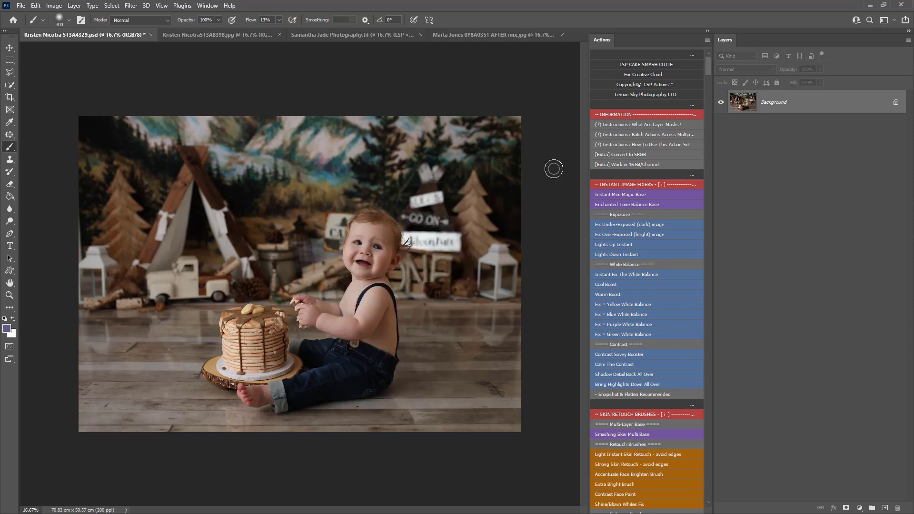
# - With Button Mode off, drag the String Lights set under LSP Cake Smash Cutie, collapse it, then restore Button Mode
pyautogui.click(707, 42)
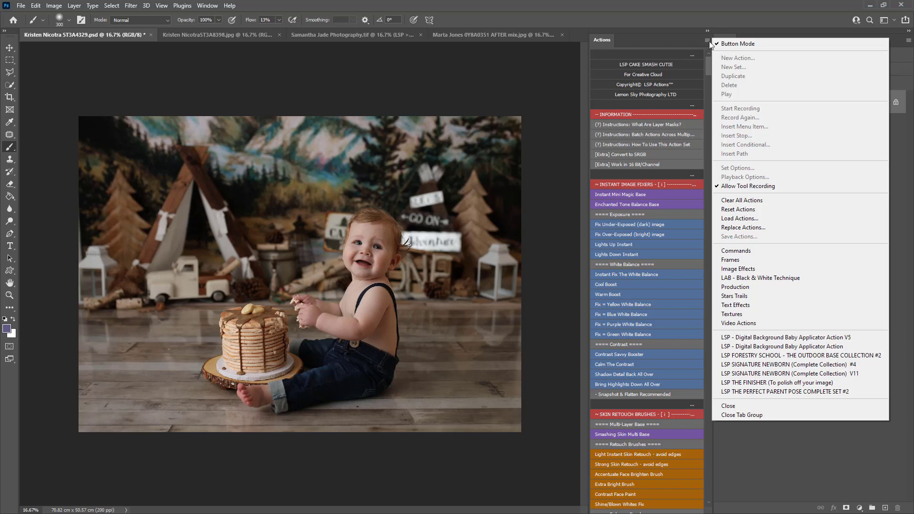
pyautogui.click(718, 44)
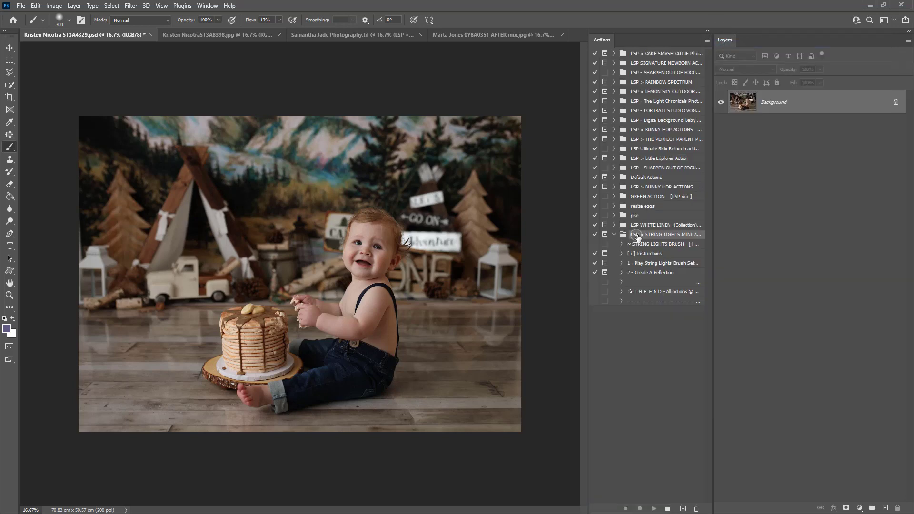
pyautogui.click(658, 54)
pyautogui.moveTo(653, 234); pyautogui.dragTo(657, 59)
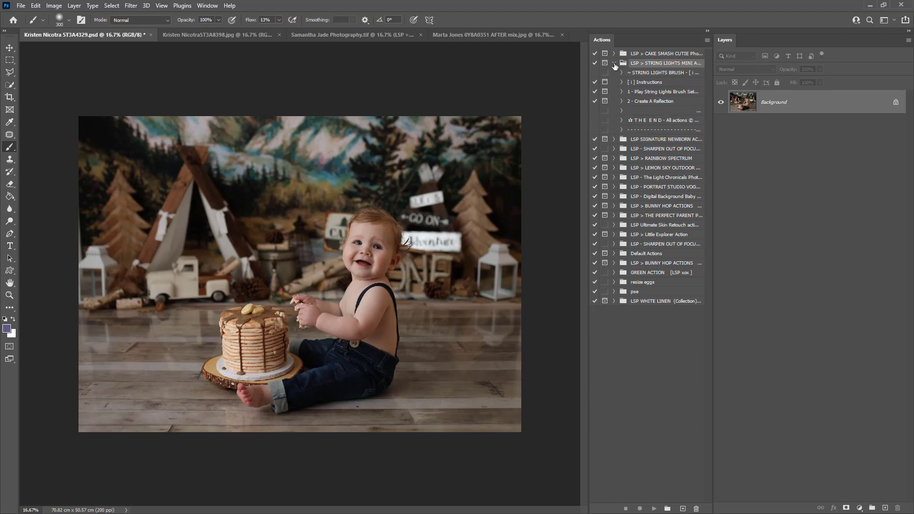
pyautogui.click(613, 63)
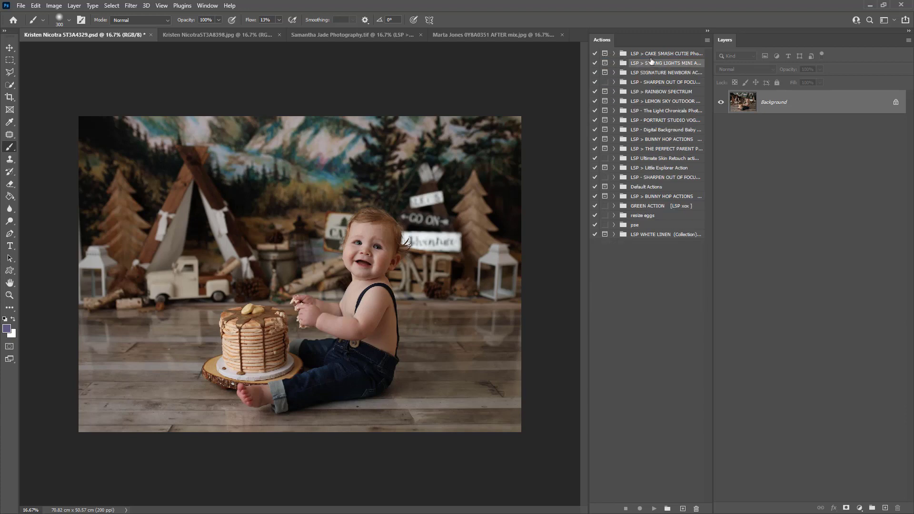
pyautogui.click(707, 39)
pyautogui.click(717, 45)
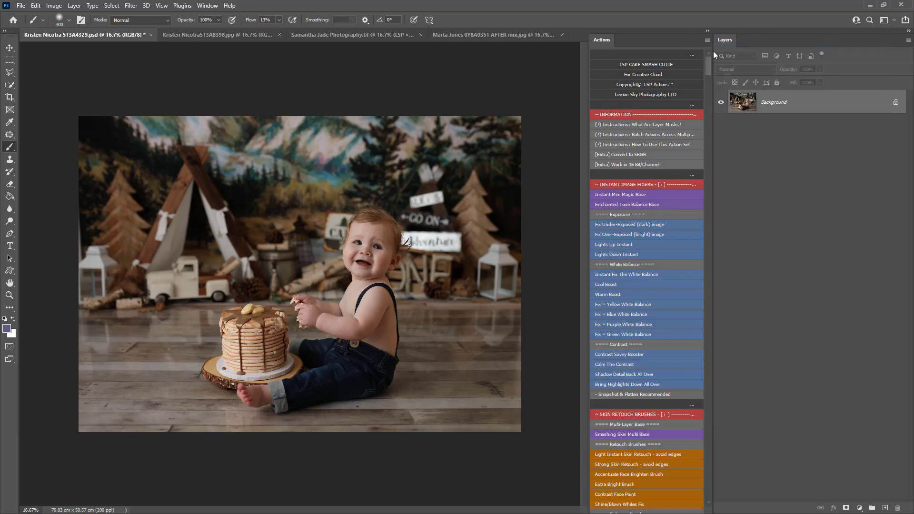
# - Read the String Lights [ i ] Instructions, then run 1 - Play String Lights Brush Setup
pyautogui.moveTo(707, 65); pyautogui.dragTo(704, 107)
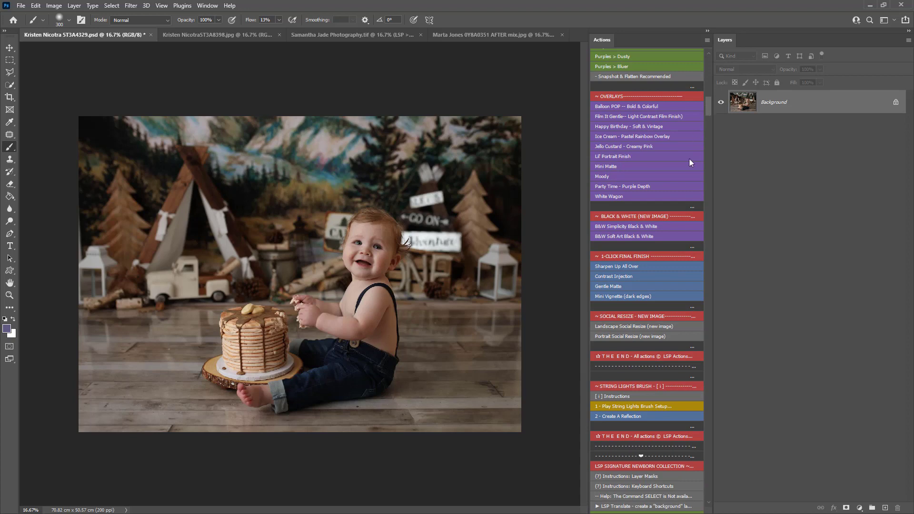
pyautogui.click(618, 397)
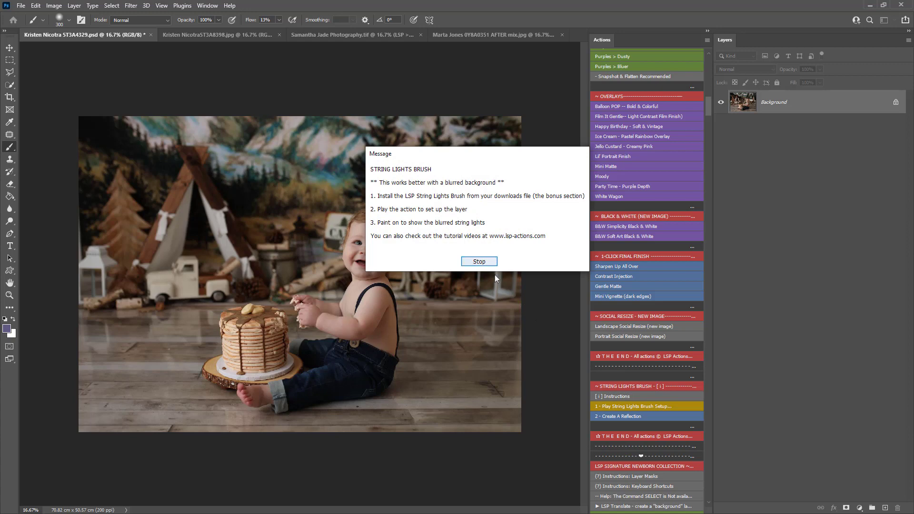
pyautogui.click(478, 261)
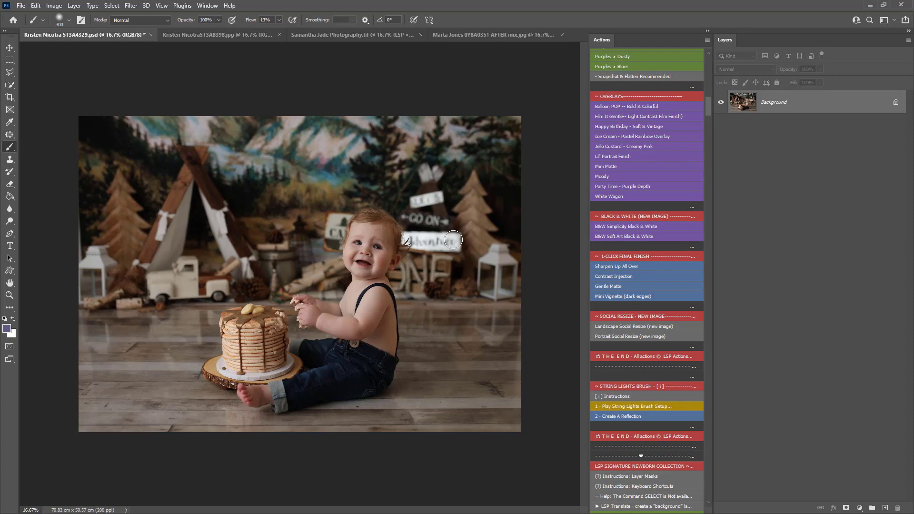
pyautogui.click(617, 407)
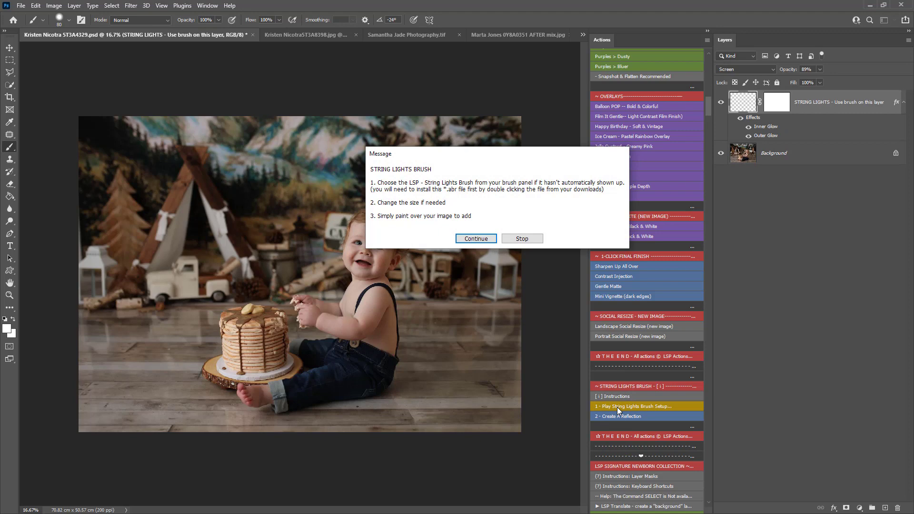
pyautogui.click(476, 241)
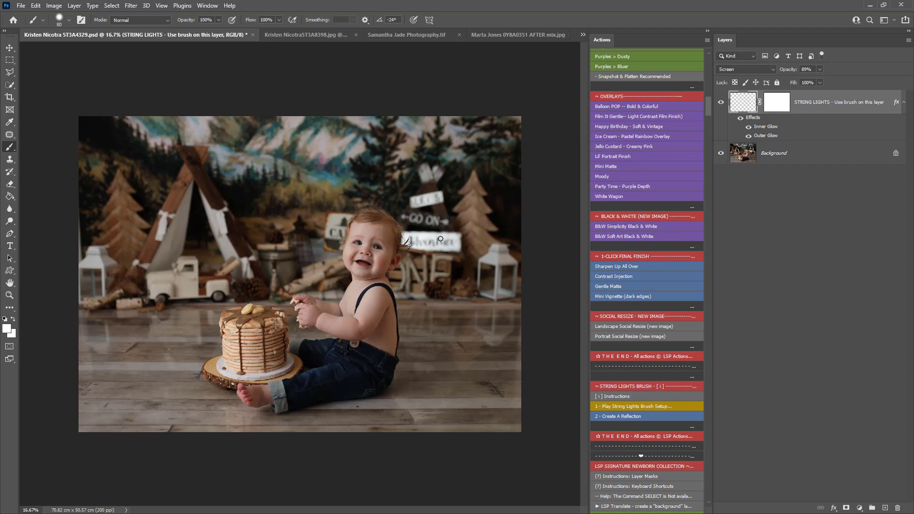
pyautogui.rightClick(441, 239)
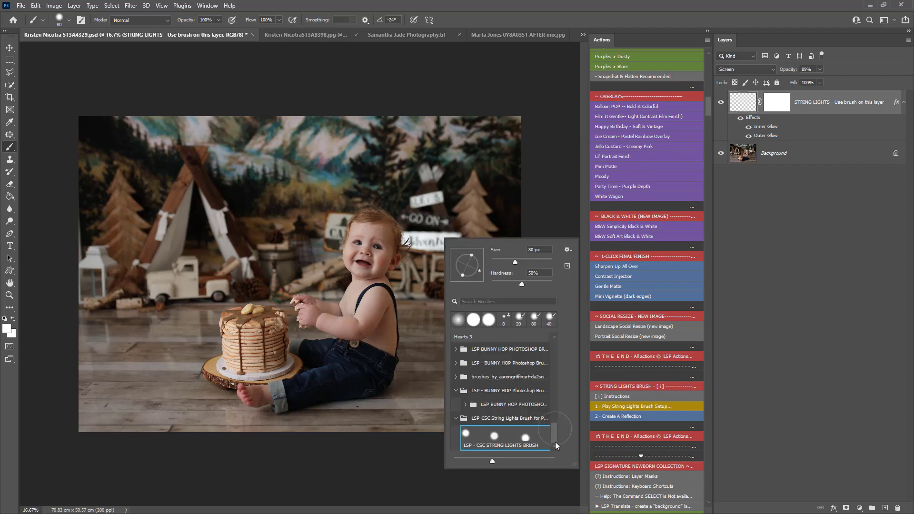
pyautogui.click(533, 319)
pyautogui.click(740, 110)
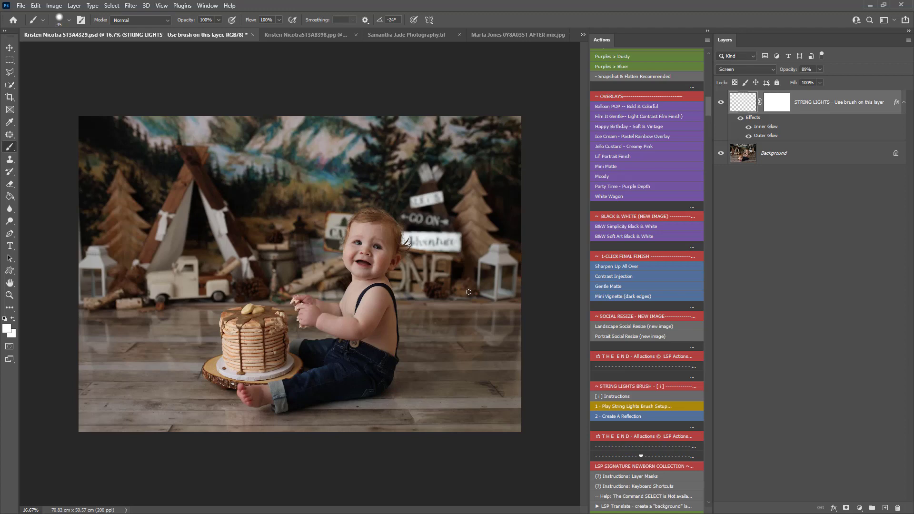
# - Paint string lights along the lantern base, the floor line and both tipi edges
pyautogui.moveTo(513, 293); pyautogui.dragTo(402, 296)
pyautogui.hotkey('ctrl', 'z')
pyautogui.moveTo(514, 297); pyautogui.dragTo(409, 296)
pyautogui.moveTo(334, 299)
pyautogui.mouseDown()
pyautogui.moveTo(292, 290)
pyautogui.moveTo(84, 301)
pyautogui.mouseUp()
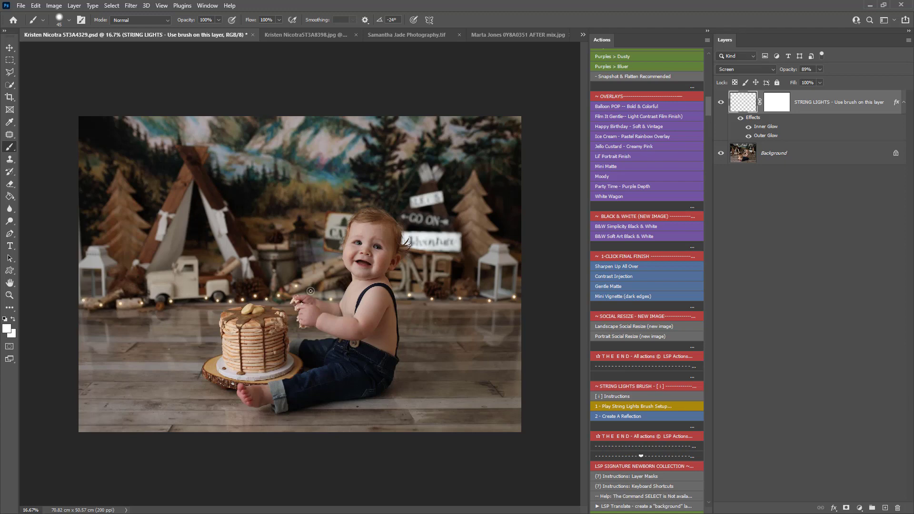
pyautogui.moveTo(195, 311)
pyautogui.mouseDown()
pyautogui.moveTo(152, 284)
pyautogui.moveTo(147, 263)
pyautogui.moveTo(181, 225)
pyautogui.moveTo(173, 187)
pyautogui.mouseUp()
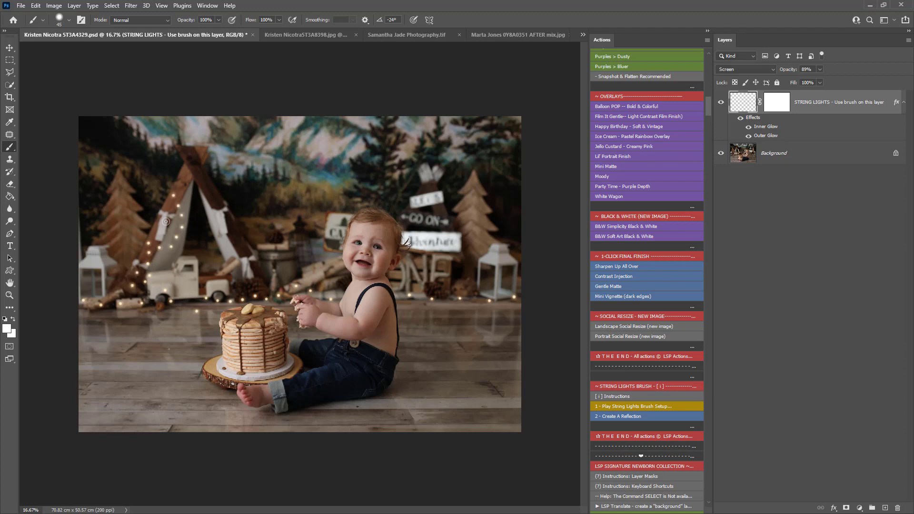
pyautogui.moveTo(192, 179); pyautogui.dragTo(246, 249)
pyautogui.moveTo(420, 302)
pyautogui.mouseDown()
pyautogui.moveTo(474, 295)
pyautogui.moveTo(500, 303)
pyautogui.mouseUp()
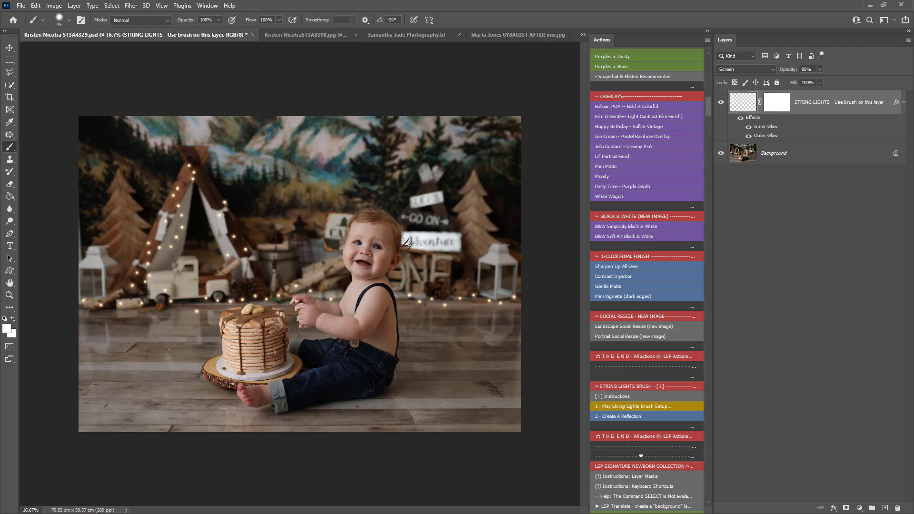
# - Toggle the STRING LIGHTS layer off and on to compare before and after
pyautogui.click(722, 105)
pyautogui.click(724, 107)
pyautogui.press('z')
pyautogui.click(452, 307)
pyautogui.click(452, 308)
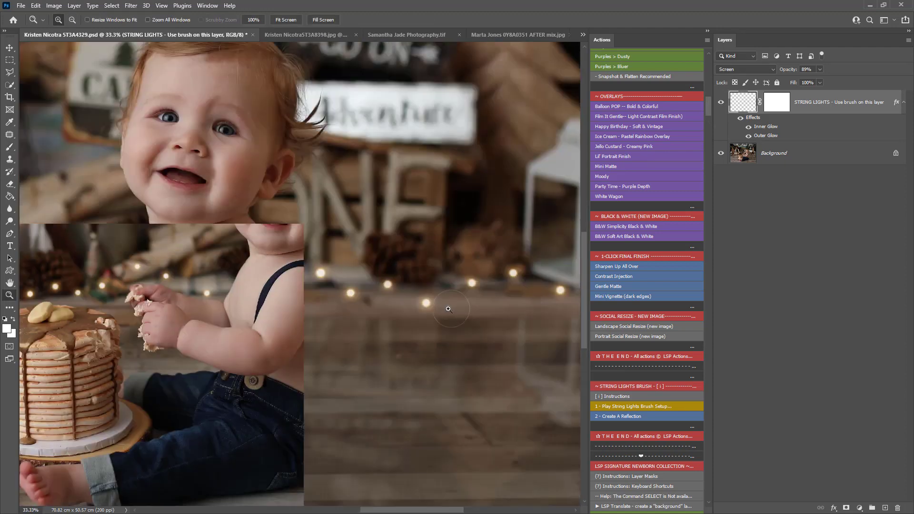
pyautogui.click(441, 310)
pyautogui.press('h')
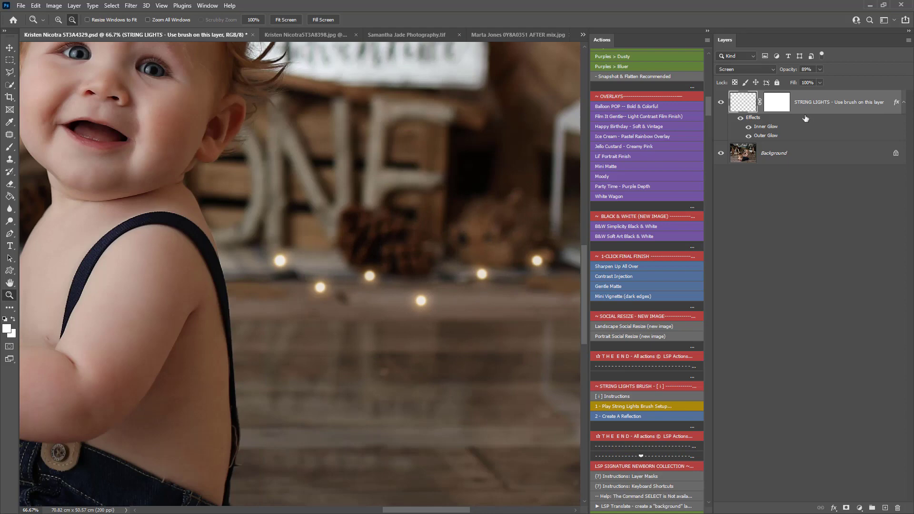
pyautogui.doubleClick(799, 119)
pyautogui.moveTo(667, 97); pyautogui.dragTo(549, 64)
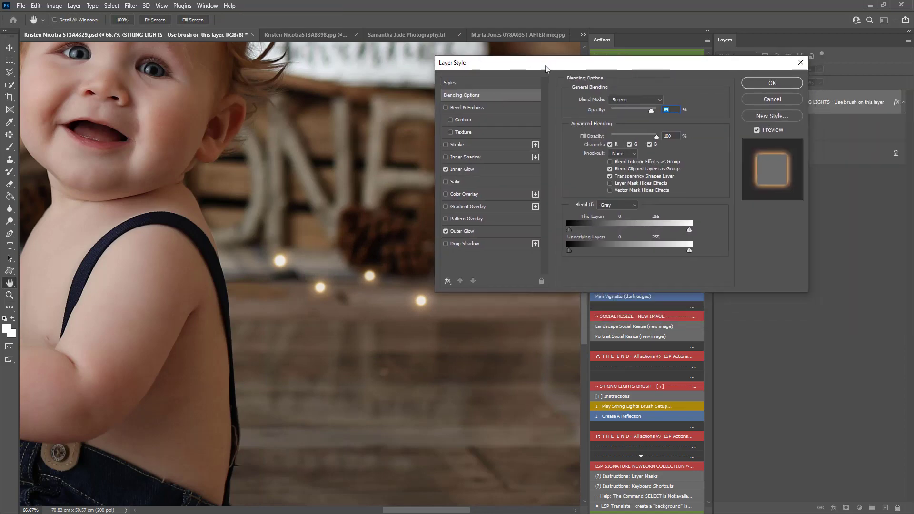
pyautogui.click(464, 170)
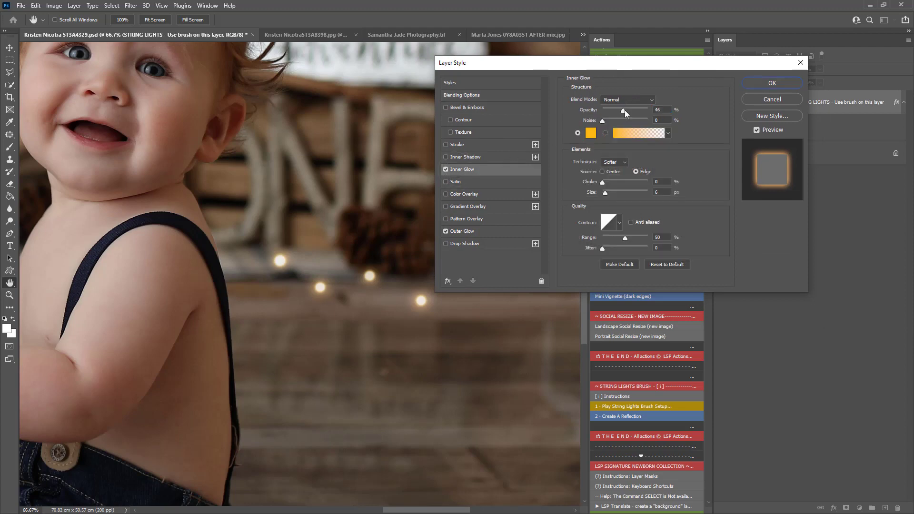
pyautogui.moveTo(637, 111); pyautogui.dragTo(620, 111)
pyautogui.click(767, 101)
pyautogui.click(437, 278)
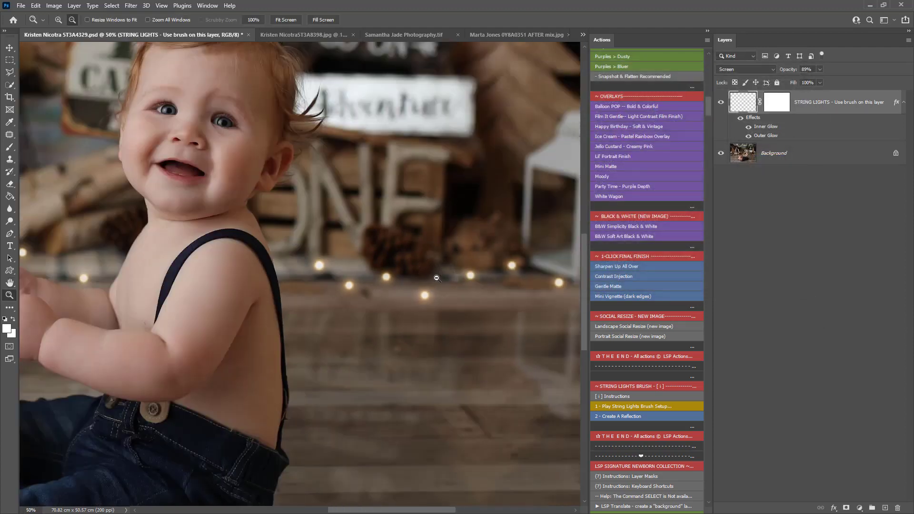
pyautogui.click(436, 277)
pyautogui.click(436, 278)
pyautogui.click(437, 278)
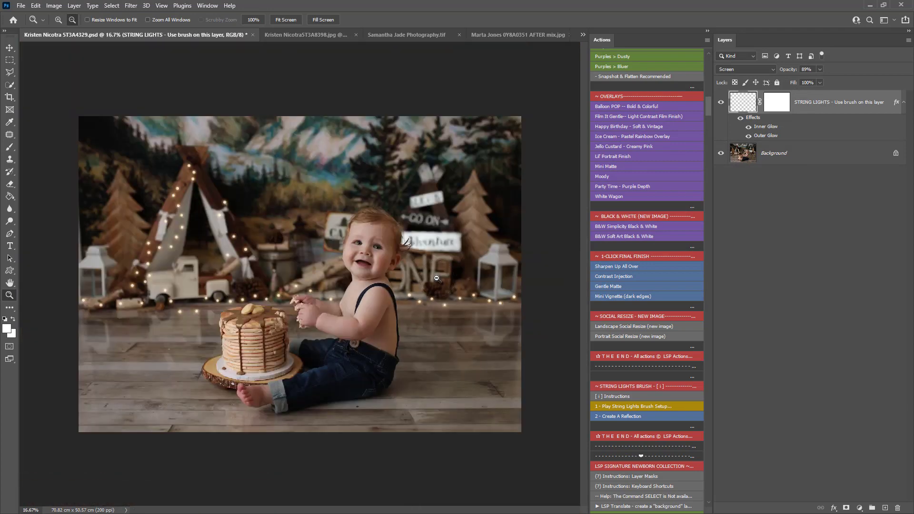
# - Run 2 - Create A Reflection to add a 55% REFLECTION layer mirroring the lights onto the floor
pyautogui.click(609, 417)
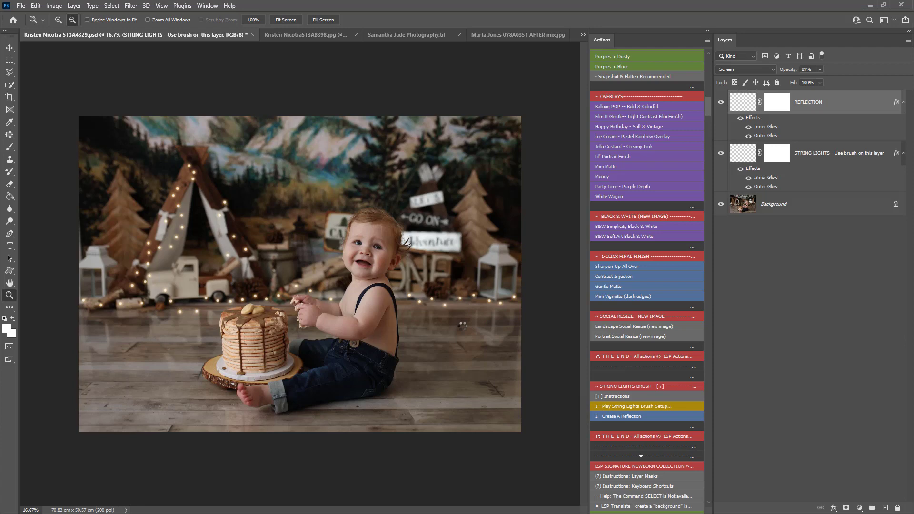
pyautogui.click(477, 238)
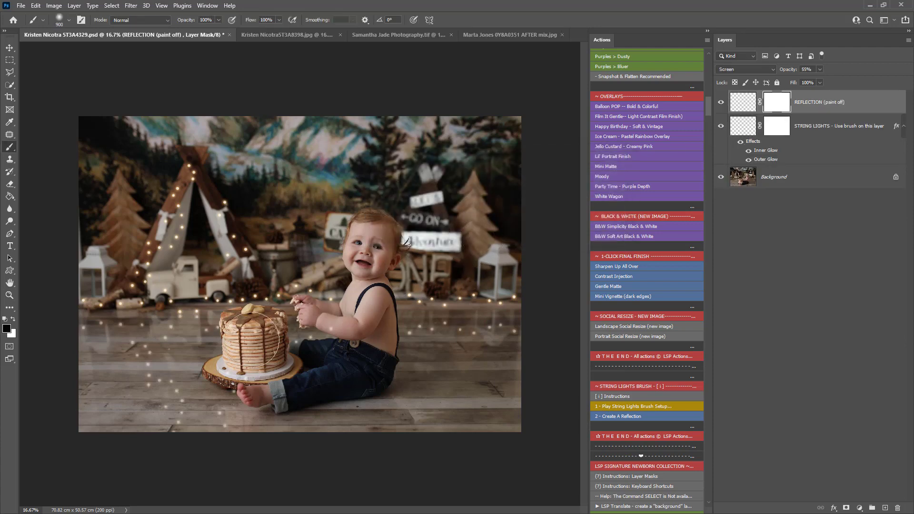
pyautogui.press('v')
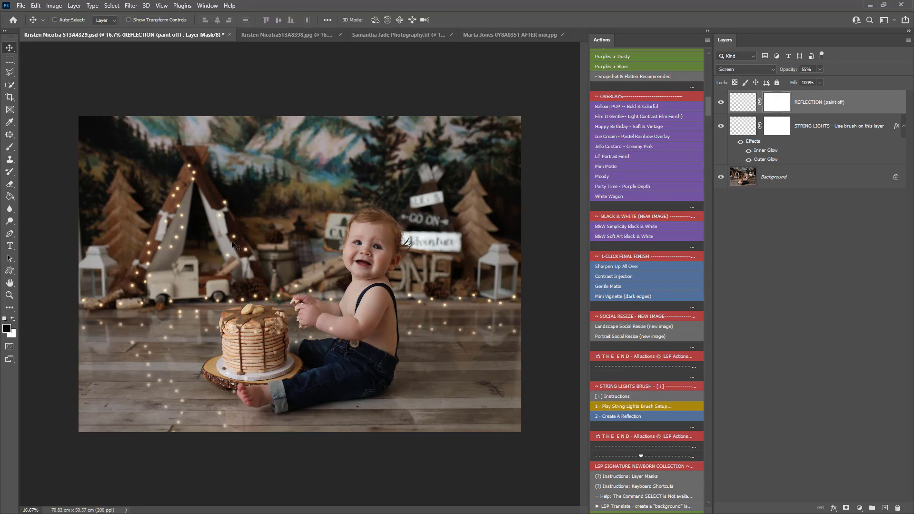
# - Nudge the reflection and stretch it downward to about 157% height across the wooden floor
pyautogui.moveTo(367, 365); pyautogui.dragTo(363, 362)
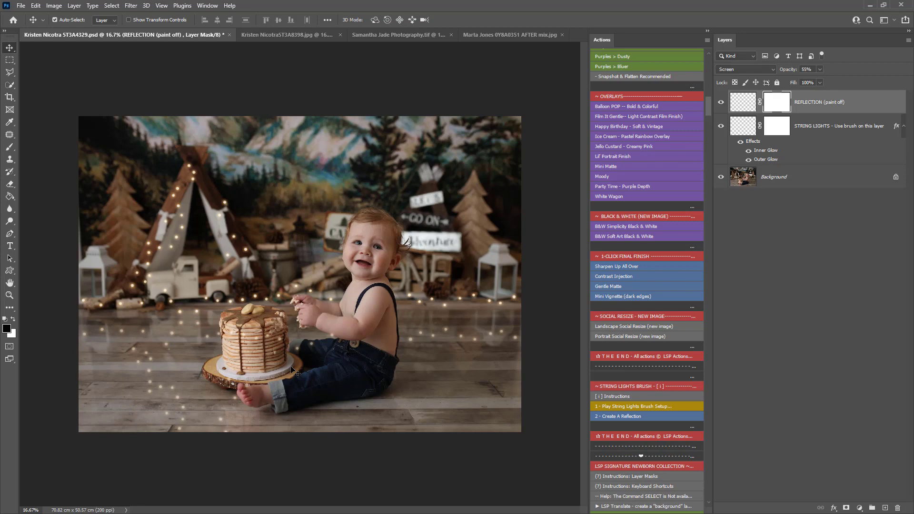
pyautogui.hotkey('ctrl', 't')
pyautogui.moveTo(300, 474); pyautogui.dragTo(301, 510)
pyautogui.hotkey('ctrl', 'z')
pyautogui.moveTo(298, 316)
pyautogui.mouseDown()
pyautogui.moveTo(307, 297)
pyautogui.moveTo(301, 330)
pyautogui.mouseUp()
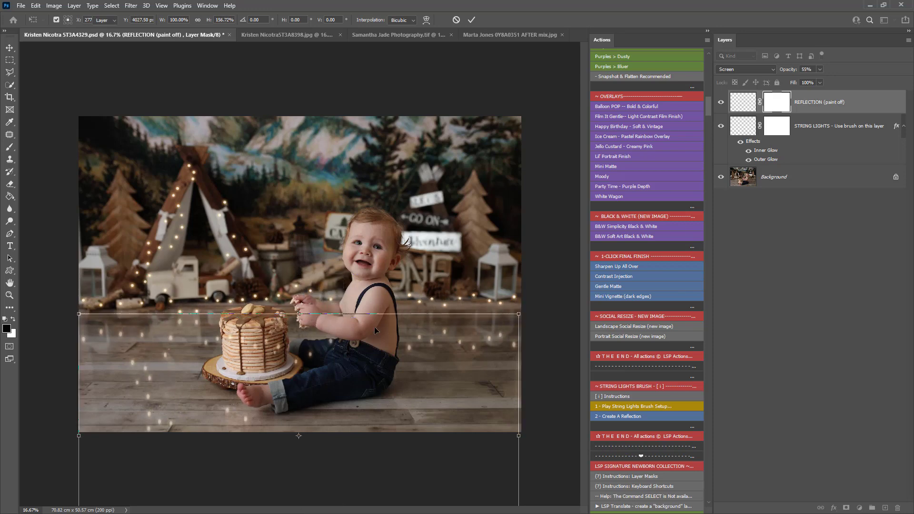
pyautogui.press('Return')
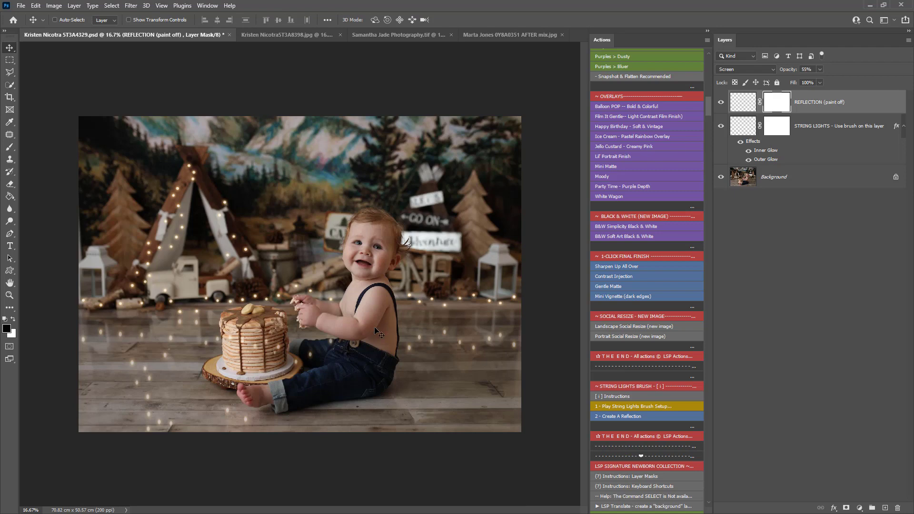
# - Paint black on the REFLECTION mask with a Soft Round brush at 38% flow, then open the bathtub photo
pyautogui.press('b')
pyautogui.rightClick(400, 298)
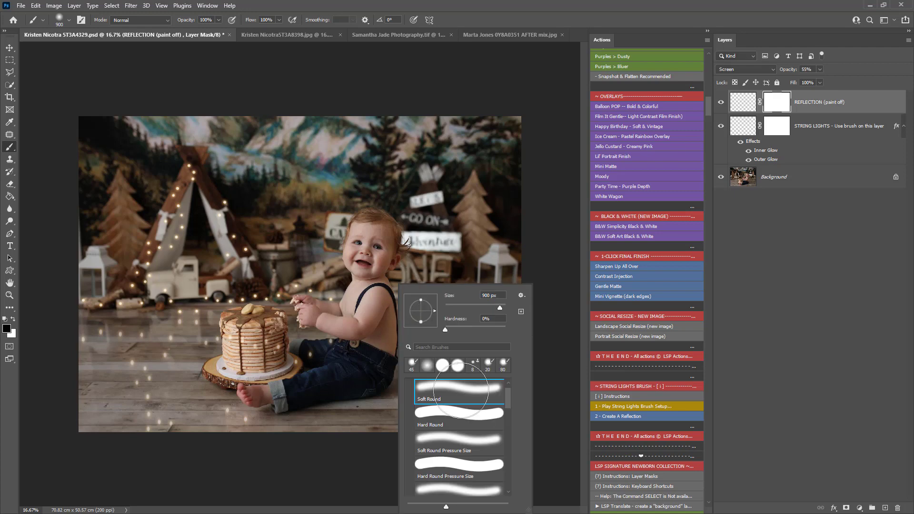
pyautogui.click(785, 103)
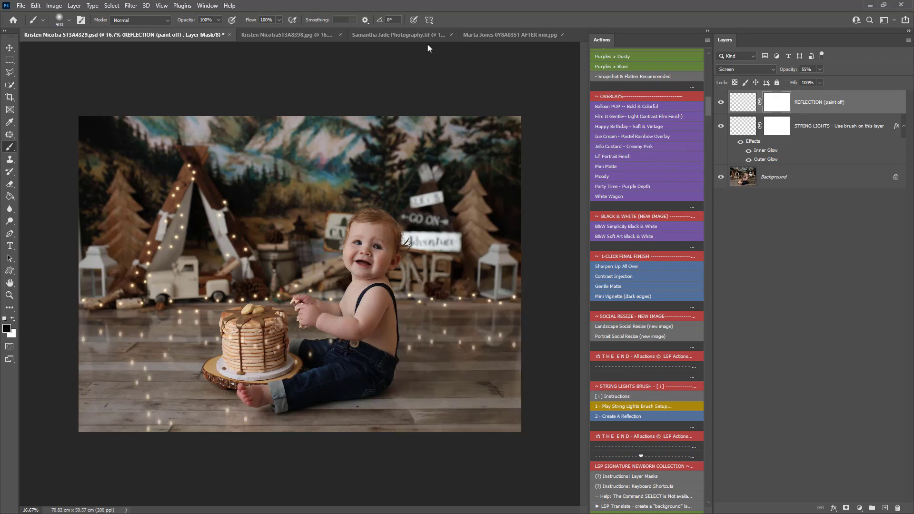
pyautogui.click(279, 21)
pyautogui.click(476, 369)
pyautogui.moveTo(146, 394)
pyautogui.mouseDown()
pyautogui.moveTo(174, 387)
pyautogui.moveTo(138, 365)
pyautogui.moveTo(105, 363)
pyautogui.moveTo(262, 363)
pyautogui.mouseUp()
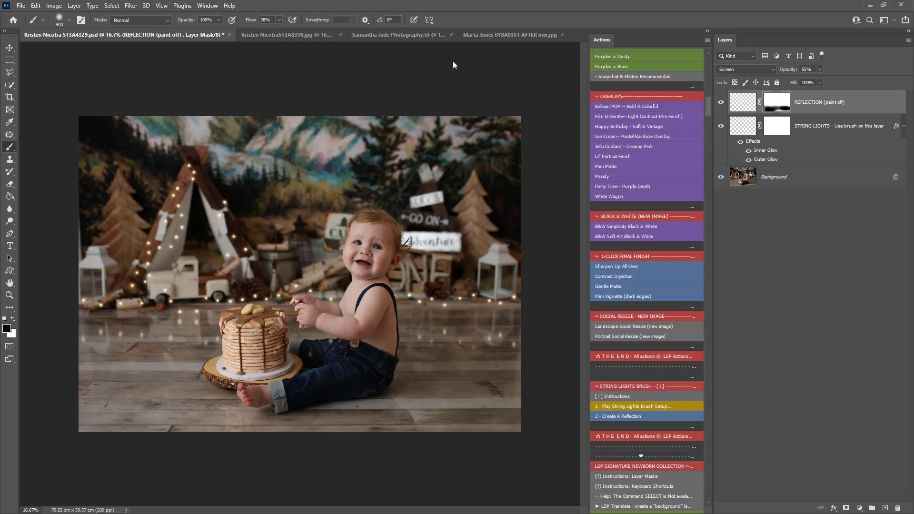
pyautogui.click(287, 39)
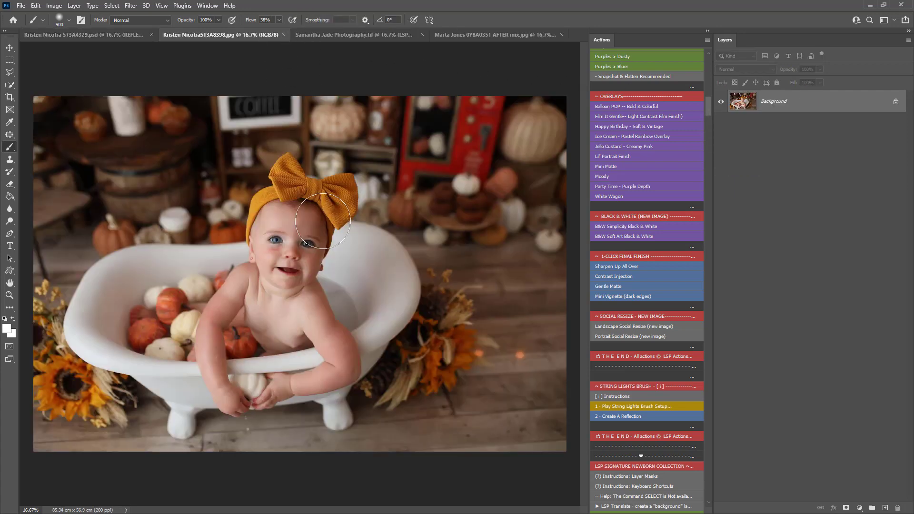
# - Run the String Lights setup on the bathtub photo and paint strands across floor, barrel and background
pyautogui.click(605, 406)
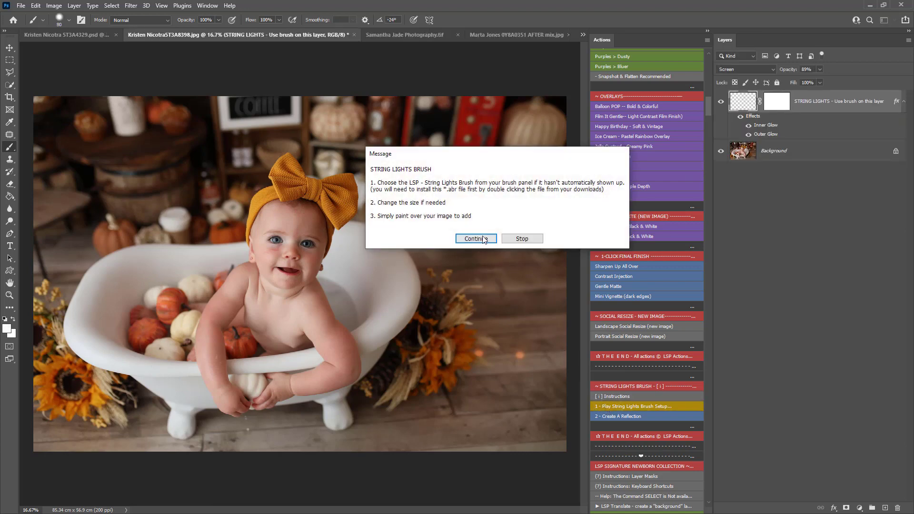
pyautogui.click(476, 238)
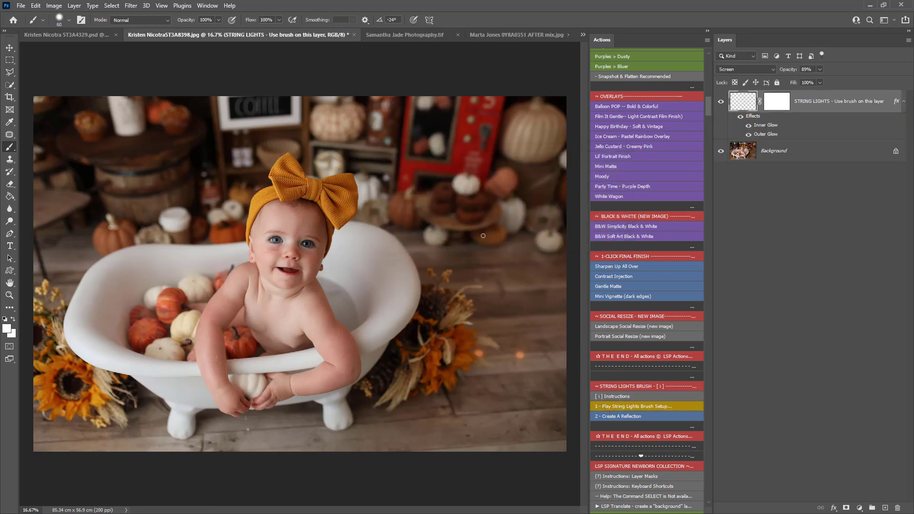
pyautogui.moveTo(564, 228)
pyautogui.mouseDown()
pyautogui.moveTo(449, 242)
pyautogui.moveTo(367, 215)
pyautogui.mouseUp()
pyautogui.moveTo(238, 228)
pyautogui.mouseDown()
pyautogui.moveTo(194, 243)
pyautogui.moveTo(141, 230)
pyautogui.moveTo(110, 244)
pyautogui.moveTo(22, 256)
pyautogui.moveTo(81, 241)
pyautogui.moveTo(37, 242)
pyautogui.moveTo(76, 225)
pyautogui.moveTo(90, 205)
pyautogui.moveTo(33, 244)
pyautogui.mouseUp()
pyautogui.moveTo(110, 236); pyautogui.dragTo(151, 231)
pyautogui.moveTo(236, 229)
pyautogui.mouseDown()
pyautogui.moveTo(459, 196)
pyautogui.moveTo(413, 151)
pyautogui.moveTo(323, 135)
pyautogui.moveTo(157, 180)
pyautogui.mouseUp()
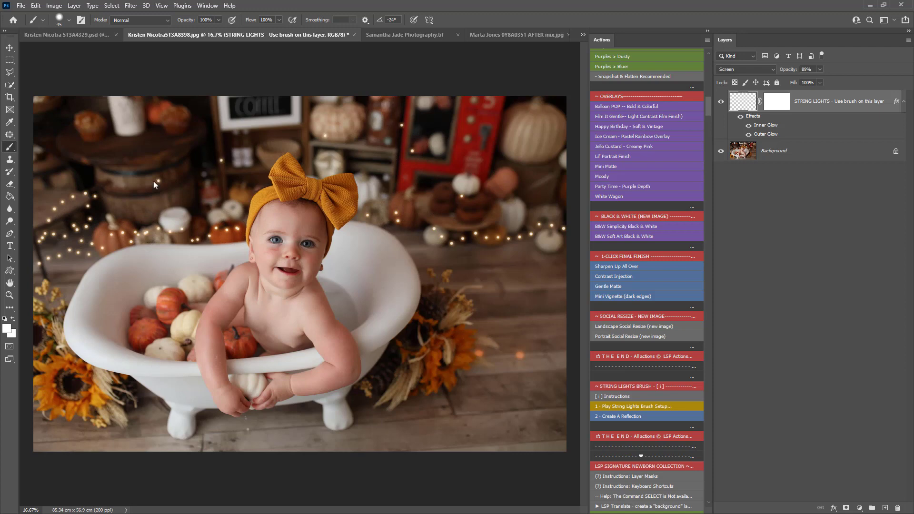
pyautogui.moveTo(59, 174)
pyautogui.mouseDown()
pyautogui.moveTo(105, 182)
pyautogui.moveTo(47, 183)
pyautogui.moveTo(209, 181)
pyautogui.mouseUp()
# - Create the mirrored floor reflection of the lights, then enlarge it, stretch it taller and move it lower
pyautogui.click(634, 416)
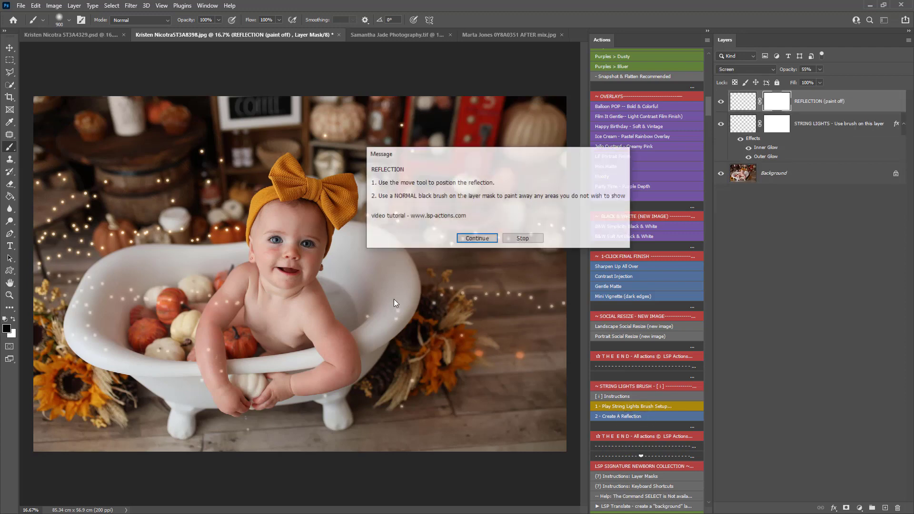
pyautogui.press('Return')
pyautogui.moveTo(365, 288); pyautogui.dragTo(300, 69)
pyautogui.moveTo(301, 132); pyautogui.dragTo(306, 289)
pyautogui.press('Return')
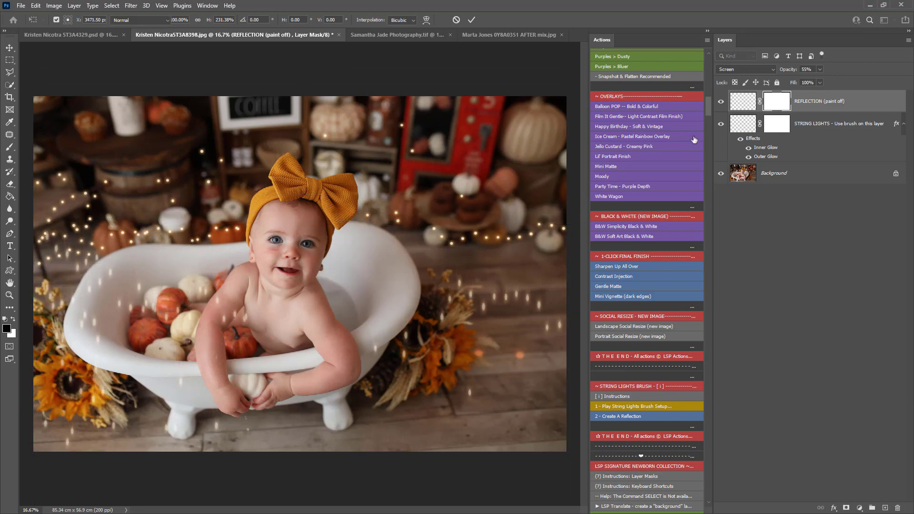
# - At 41% brush flow, mask out reflected lights on the tub, flowers, pumpkins and arm
pyautogui.press('b')
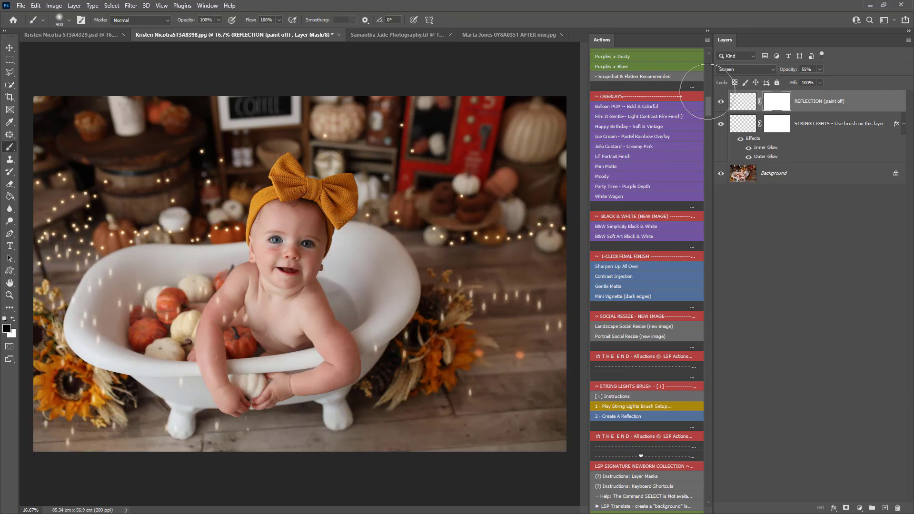
pyautogui.moveTo(279, 21); pyautogui.dragTo(255, 32)
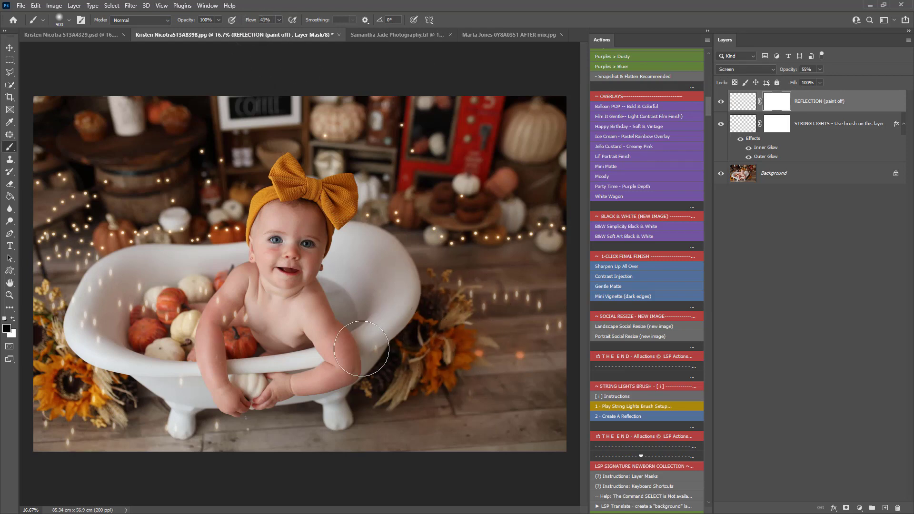
pyautogui.moveTo(210, 301)
pyautogui.mouseDown()
pyautogui.moveTo(142, 304)
pyautogui.moveTo(110, 321)
pyautogui.moveTo(133, 321)
pyautogui.mouseUp()
pyautogui.moveTo(308, 383)
pyautogui.mouseDown()
pyautogui.moveTo(143, 419)
pyautogui.moveTo(19, 419)
pyautogui.moveTo(119, 442)
pyautogui.mouseUp()
pyautogui.moveTo(186, 317)
pyautogui.mouseDown()
pyautogui.moveTo(266, 333)
pyautogui.moveTo(224, 343)
pyautogui.moveTo(261, 343)
pyautogui.moveTo(253, 360)
pyautogui.mouseUp()
pyautogui.press('v')
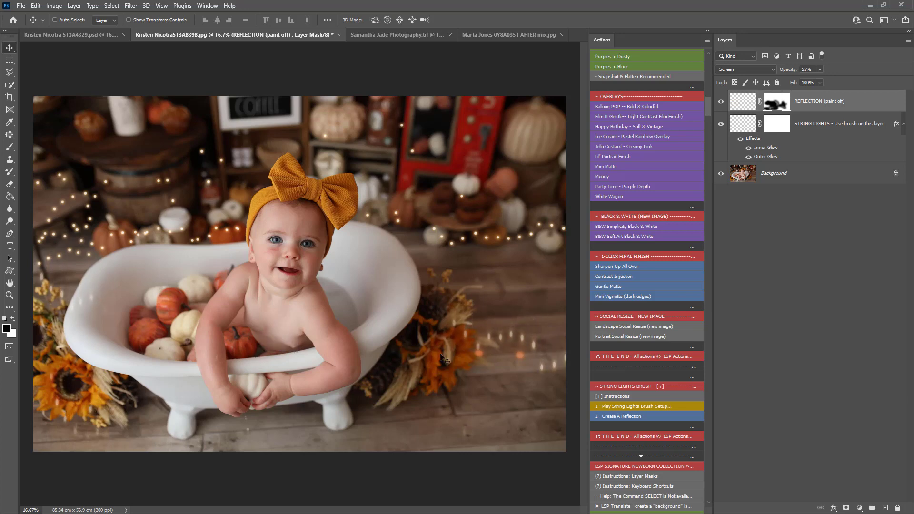
pyautogui.press('b')
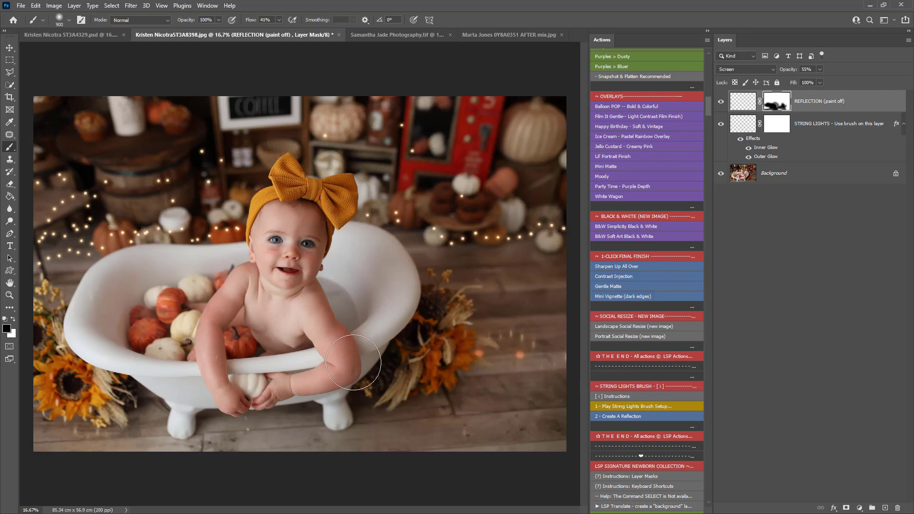
# - Compare with the string lights and reflection hidden, then bring up the ONE letters photo
pyautogui.moveTo(720, 124); pyautogui.dragTo(721, 92)
pyautogui.moveTo(720, 124); pyautogui.dragTo(720, 100)
pyautogui.click(419, 35)
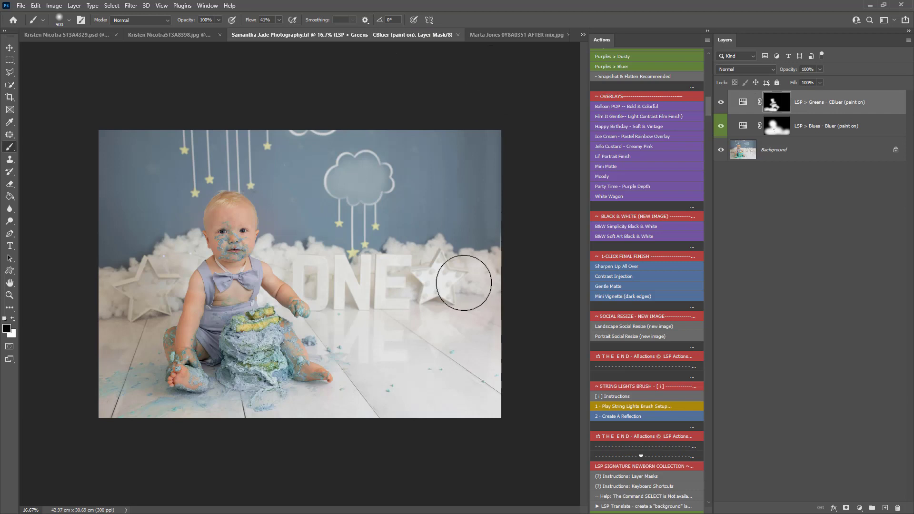
# - Inspect the right-hand star up close and run the '1 - Play String Lights Brush Setup' action
pyautogui.press('z')
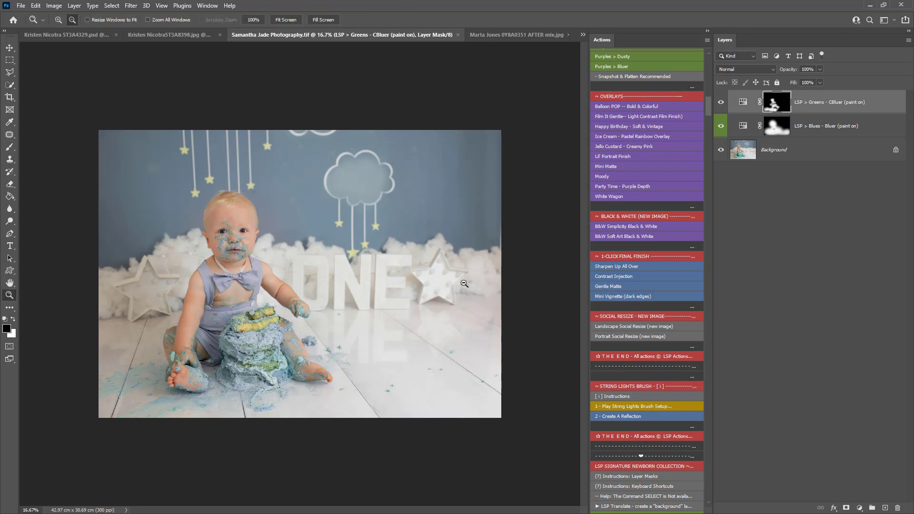
pyautogui.click(435, 272)
pyautogui.click(436, 272)
pyautogui.click(436, 272)
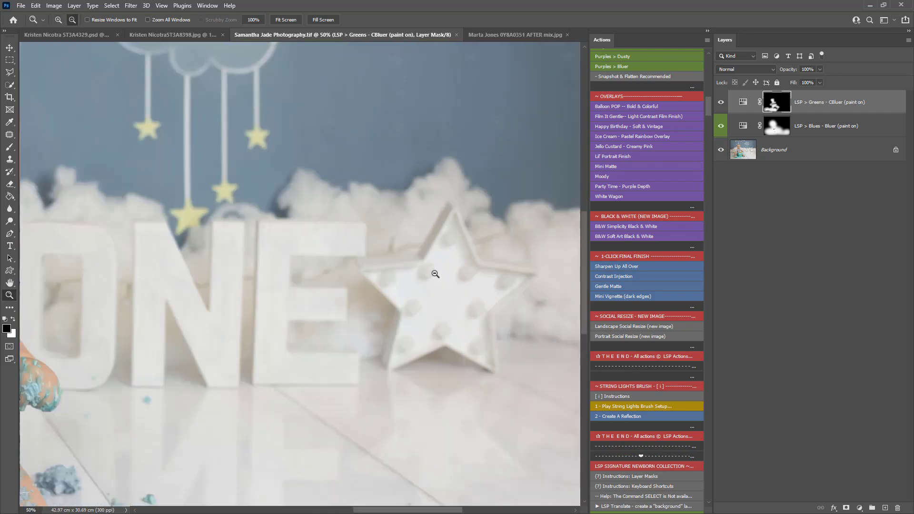
pyautogui.keyDown('alt'); pyautogui.click(390, 333); pyautogui.keyUp('alt')
pyautogui.keyDown('alt'); pyautogui.click(390, 334); pyautogui.keyUp('alt')
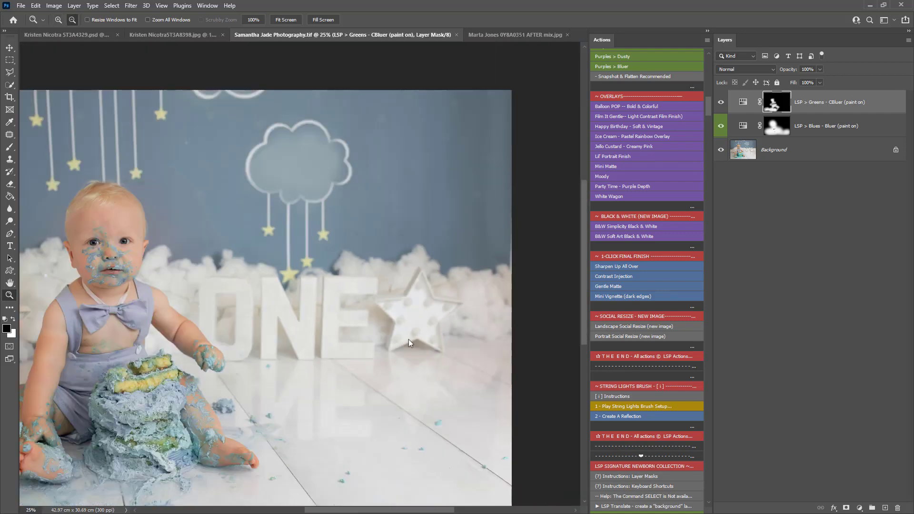
pyautogui.click(626, 408)
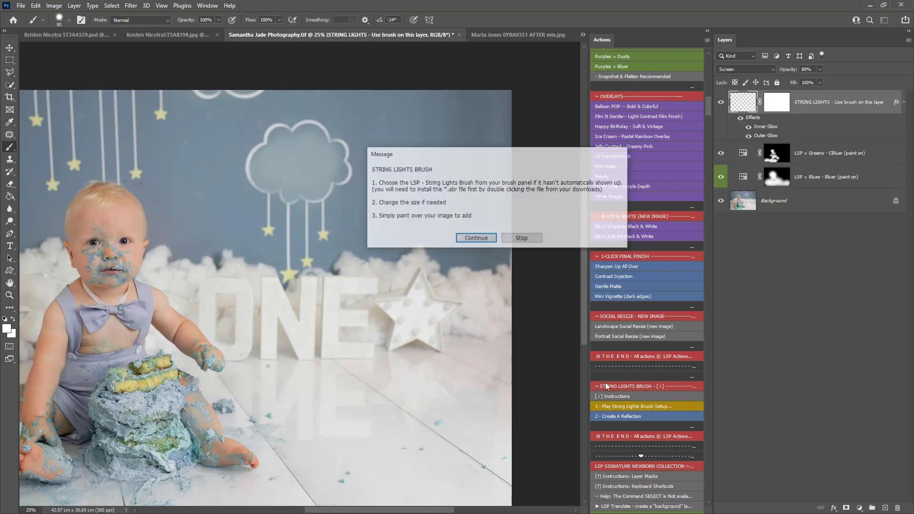
pyautogui.click(475, 239)
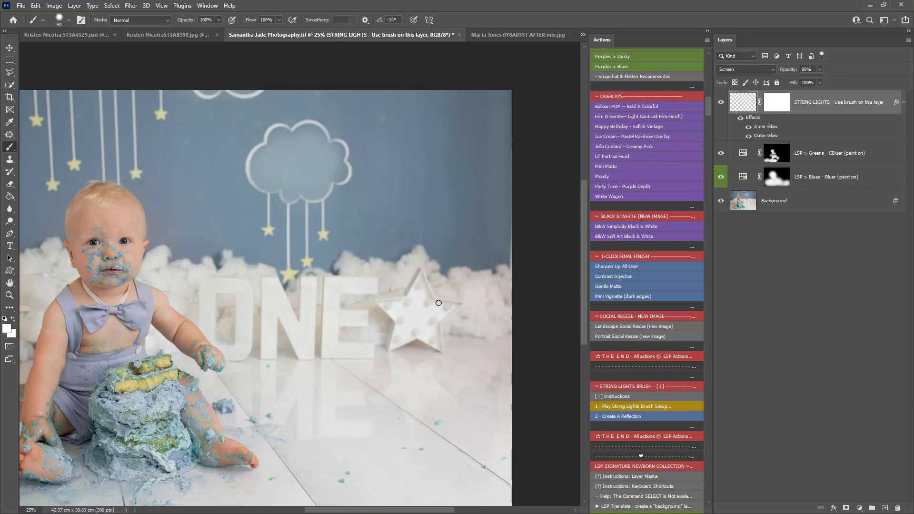
# - Paint glowing bulbs on the right star's points and on the left star
pyautogui.click(419, 286)
pyautogui.click(428, 303)
pyautogui.click(448, 306)
pyautogui.click(433, 341)
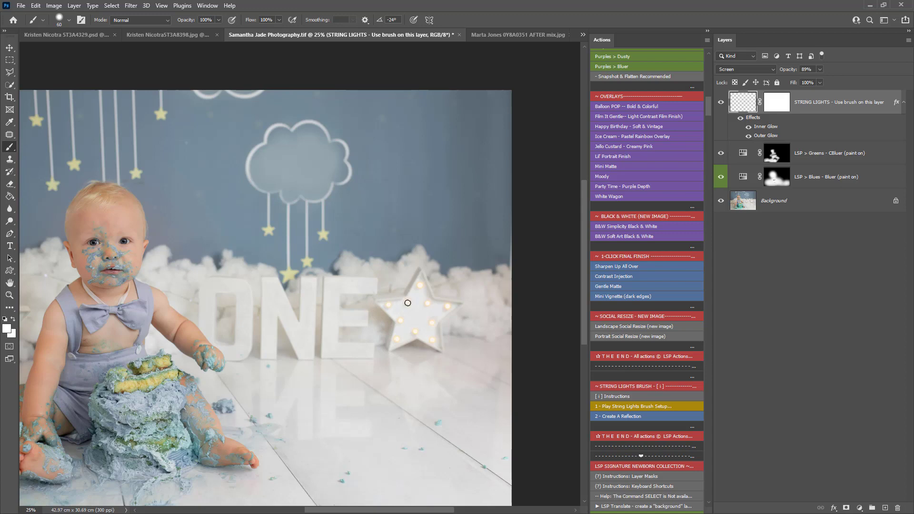
pyautogui.moveTo(424, 511); pyautogui.dragTo(369, 512)
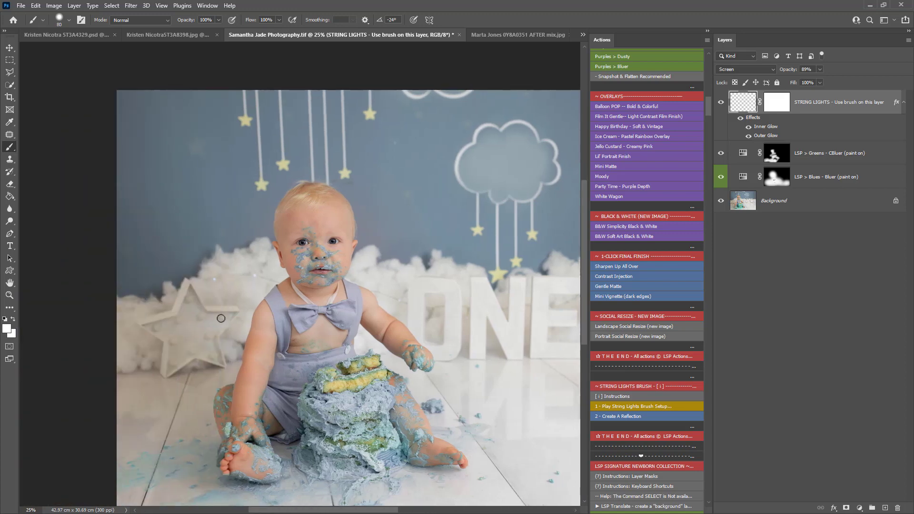
pyautogui.moveTo(223, 317)
pyautogui.mouseDown()
pyautogui.moveTo(202, 316)
pyautogui.moveTo(190, 299)
pyautogui.moveTo(180, 321)
pyautogui.moveTo(157, 326)
pyautogui.moveTo(173, 342)
pyautogui.moveTo(175, 363)
pyautogui.moveTo(192, 350)
pyautogui.moveTo(213, 353)
pyautogui.moveTo(210, 334)
pyautogui.mouseUp()
pyautogui.press('z')
pyautogui.keyDown('alt'); pyautogui.click(399, 288); pyautogui.keyUp('alt')
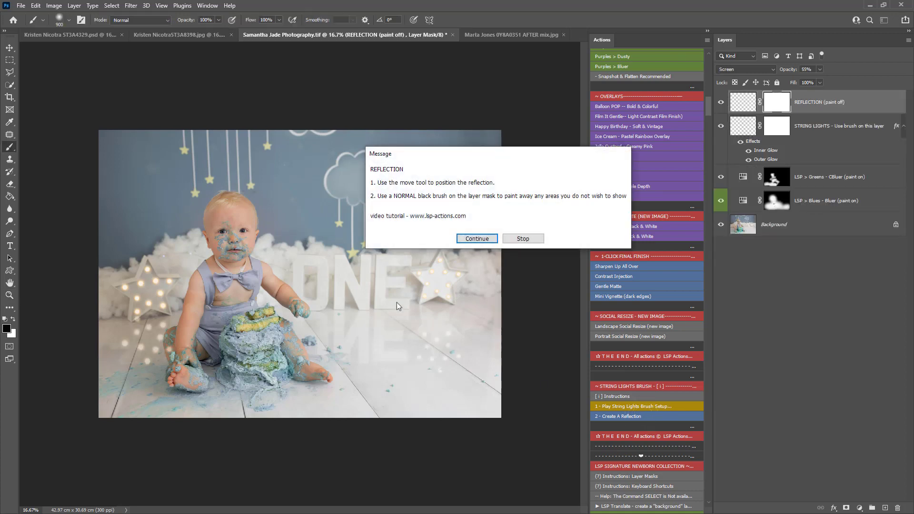
# - Tilt the star-light reflection about -2° and move it up onto the floor
pyautogui.click(478, 240)
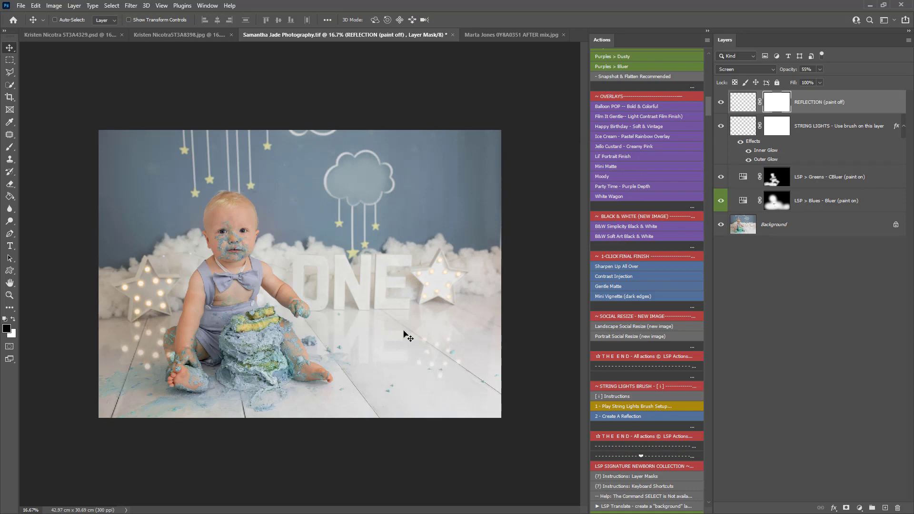
pyautogui.hotkey('ctrl', 't')
pyautogui.moveTo(418, 433); pyautogui.dragTo(441, 436)
pyautogui.moveTo(432, 346); pyautogui.dragTo(432, 325)
pyautogui.moveTo(505, 318); pyautogui.dragTo(445, 344)
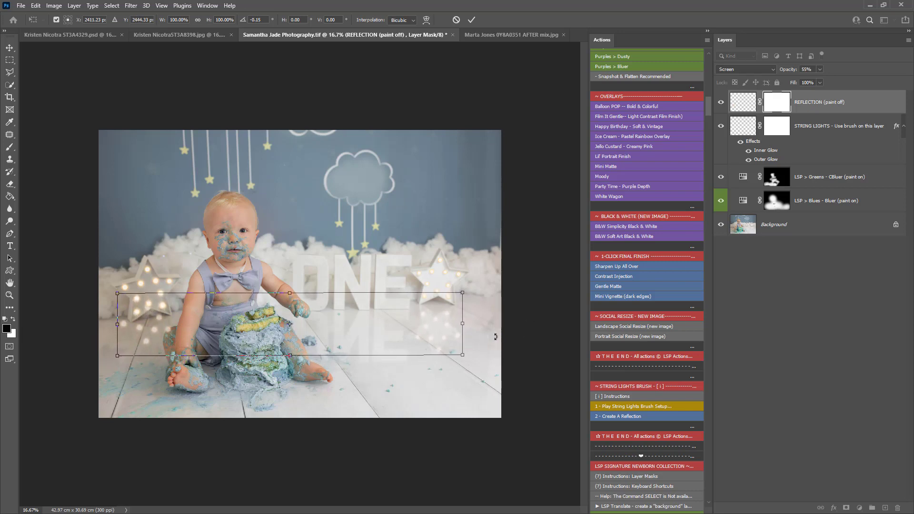
pyautogui.press('Return')
# - At 42% flow, mask reflected lights below the star and across the floor, then show the unicorn photo
pyautogui.press('b')
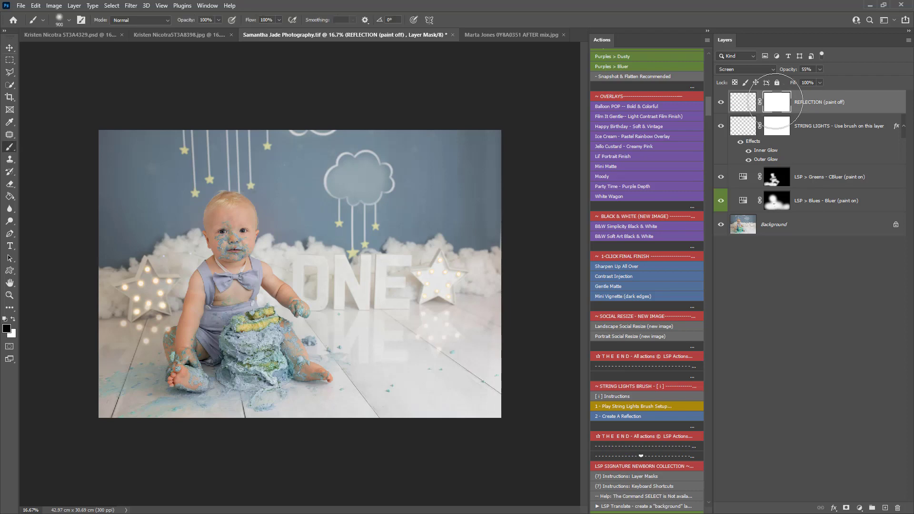
pyautogui.click(279, 20)
pyautogui.moveTo(279, 31); pyautogui.dragTo(256, 31)
pyautogui.moveTo(152, 350)
pyautogui.mouseDown()
pyautogui.moveTo(175, 335)
pyautogui.moveTo(134, 312)
pyautogui.moveTo(135, 298)
pyautogui.moveTo(161, 284)
pyautogui.moveTo(140, 290)
pyautogui.moveTo(159, 300)
pyautogui.moveTo(123, 310)
pyautogui.moveTo(203, 288)
pyautogui.mouseUp()
pyautogui.moveTo(409, 369); pyautogui.dragTo(352, 390)
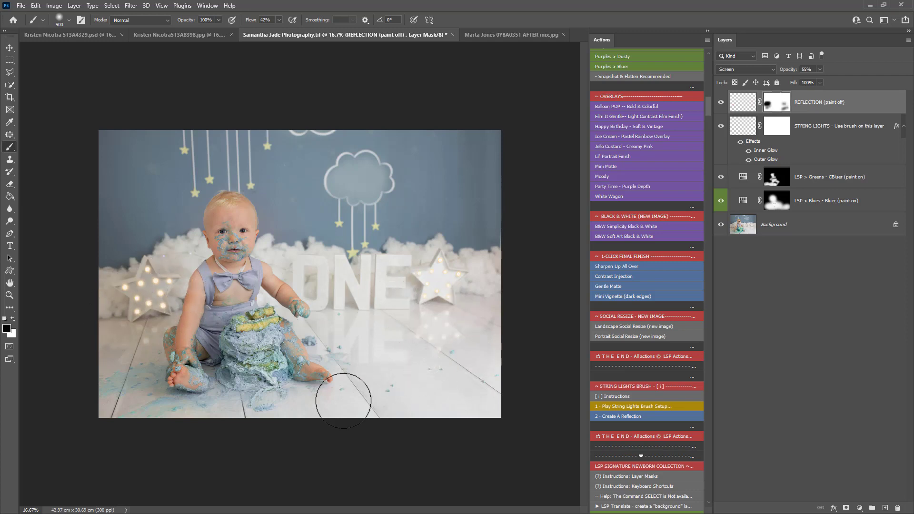
pyautogui.click(722, 125)
pyautogui.click(497, 36)
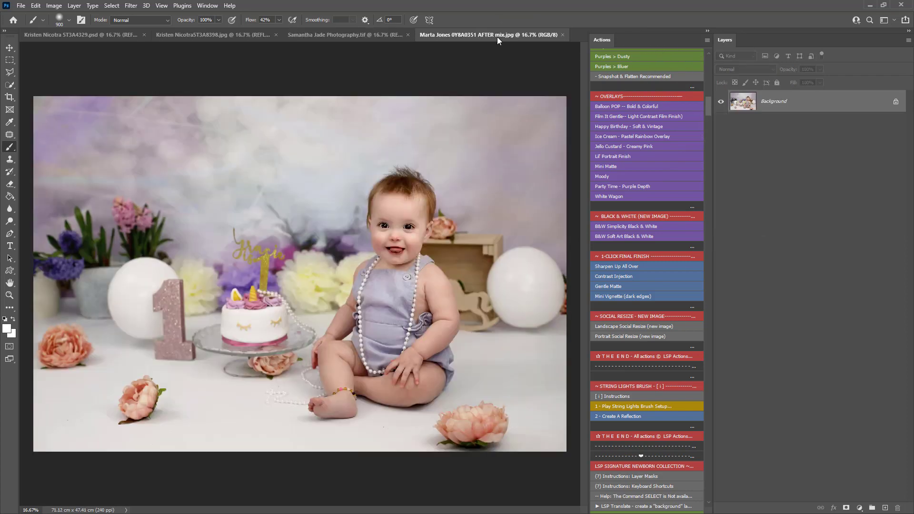
# - Add a string lights layer and paint glowing dots along the right-hand floor
pyautogui.click(628, 406)
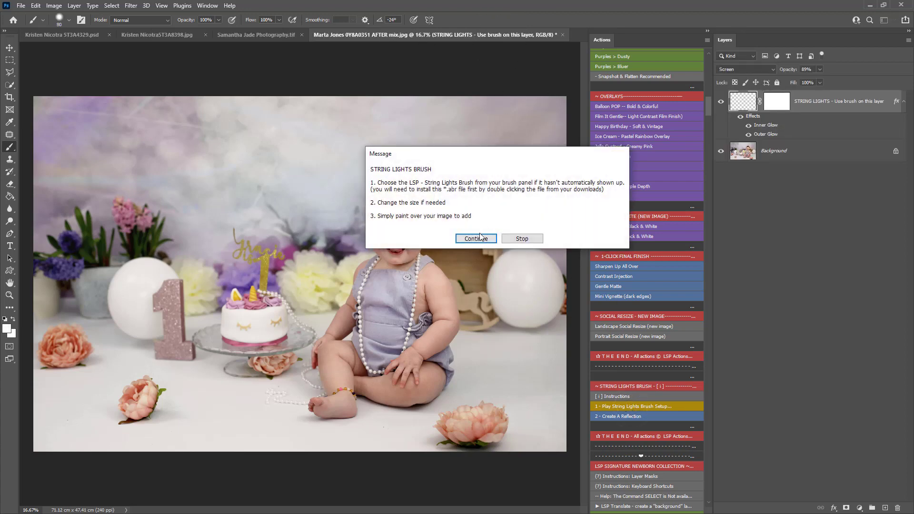
pyautogui.press('Return')
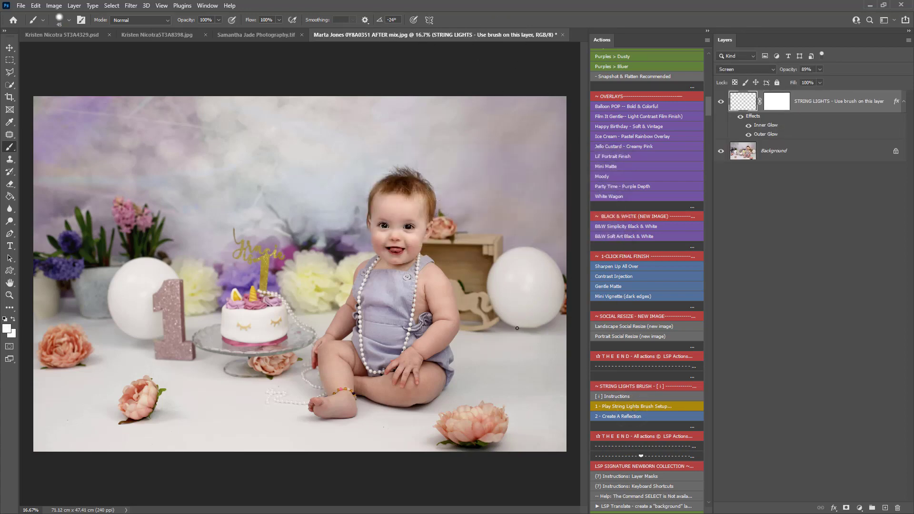
pyautogui.click(553, 328)
pyautogui.click(495, 328)
pyautogui.click(475, 332)
# - Paint glowing dots near the cake base, along the left floor and in the upper background
pyautogui.click(216, 310)
pyautogui.click(194, 314)
pyautogui.click(108, 321)
pyautogui.click(75, 310)
pyautogui.click(59, 320)
pyautogui.click(43, 319)
pyautogui.click(505, 145)
pyautogui.click(778, 102)
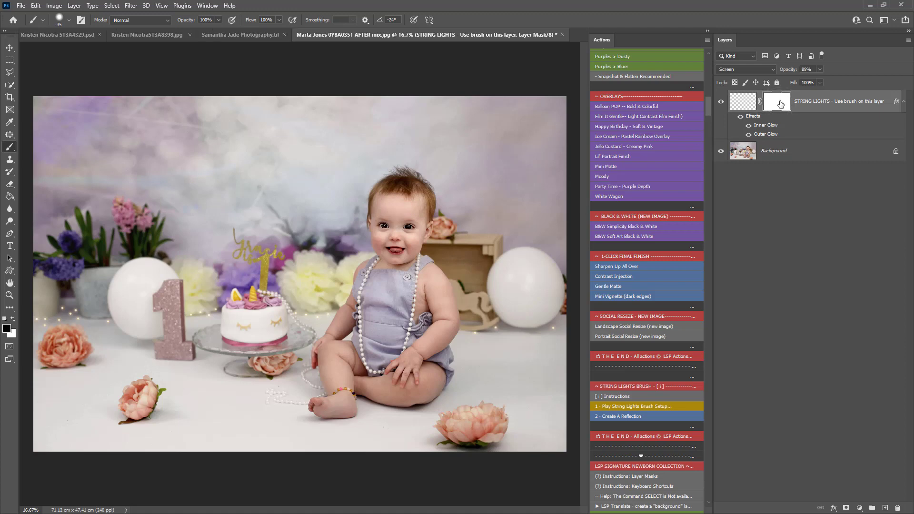
# - In the STRING LIGHTS layer style, reduce the Outer Glow size to 9 px and apply it
pyautogui.doubleClick(817, 110)
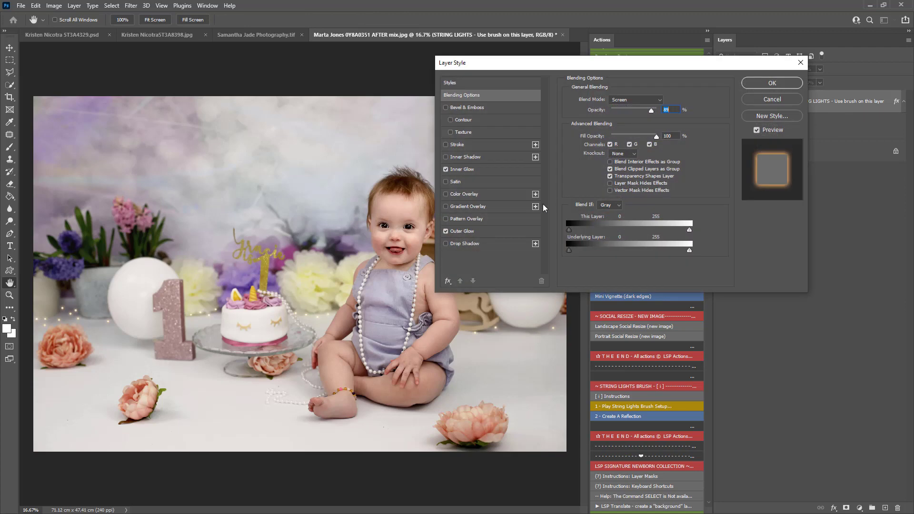
pyautogui.click(464, 230)
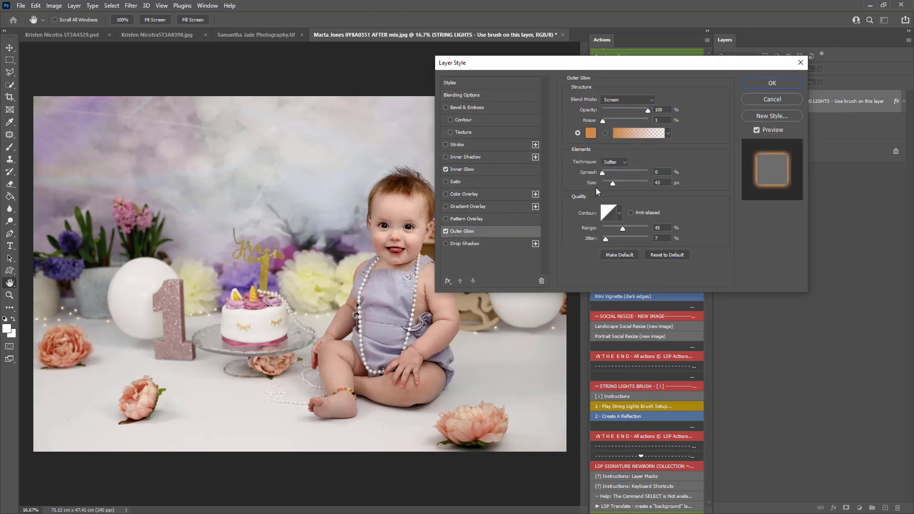
pyautogui.moveTo(612, 182)
pyautogui.mouseDown()
pyautogui.moveTo(605, 173)
pyautogui.moveTo(617, 180)
pyautogui.mouseUp()
pyautogui.click(779, 84)
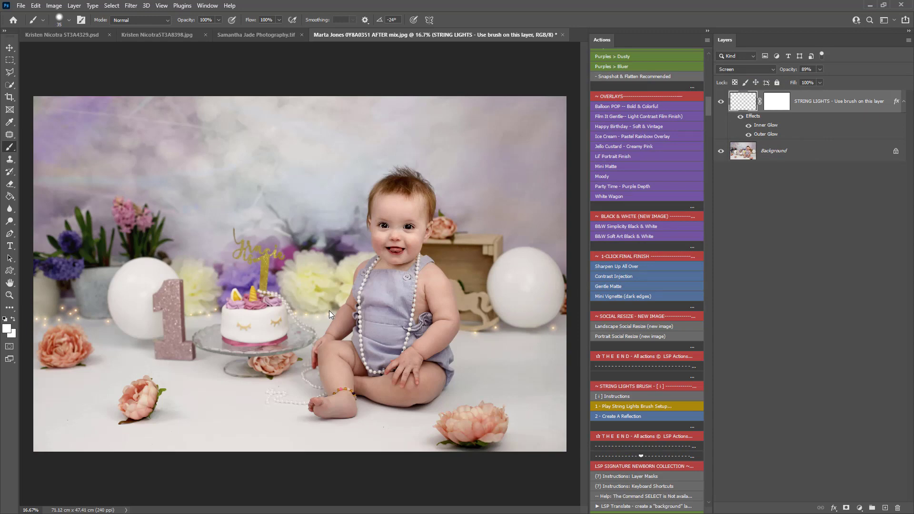
pyautogui.moveTo(708, 108); pyautogui.dragTo(703, 63)
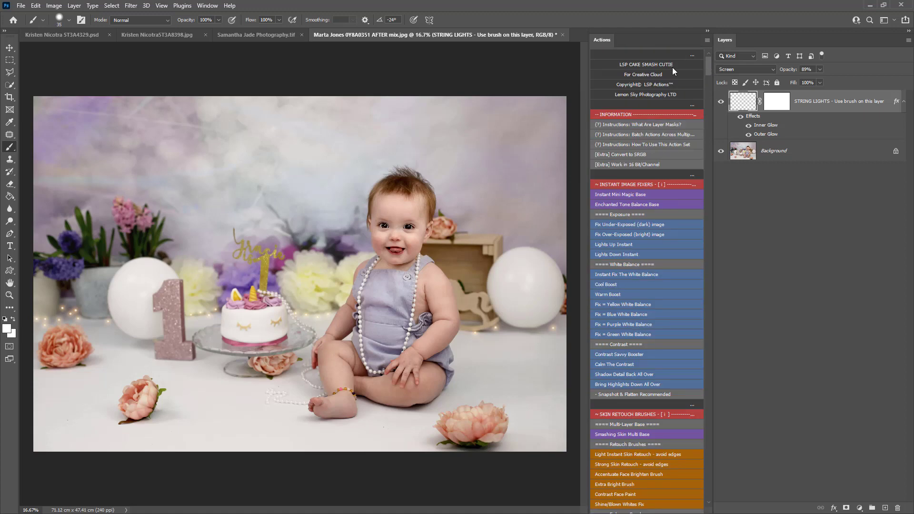